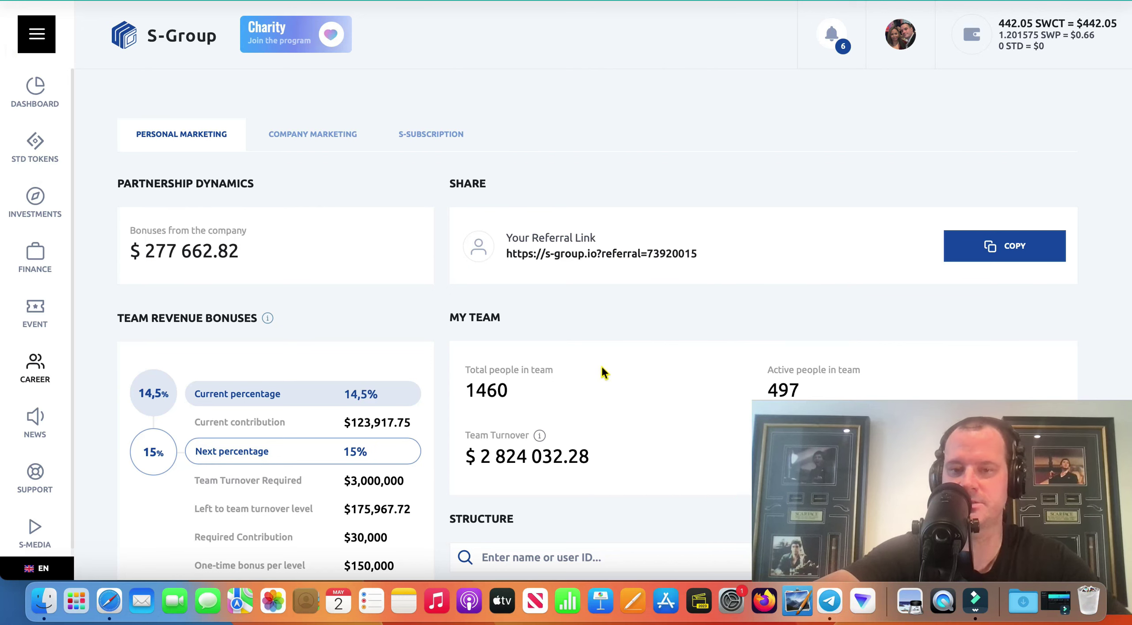
Check the Telegram chats, returning to the career page in between.
{"action": "left_click", "coordinate": [829, 600]}
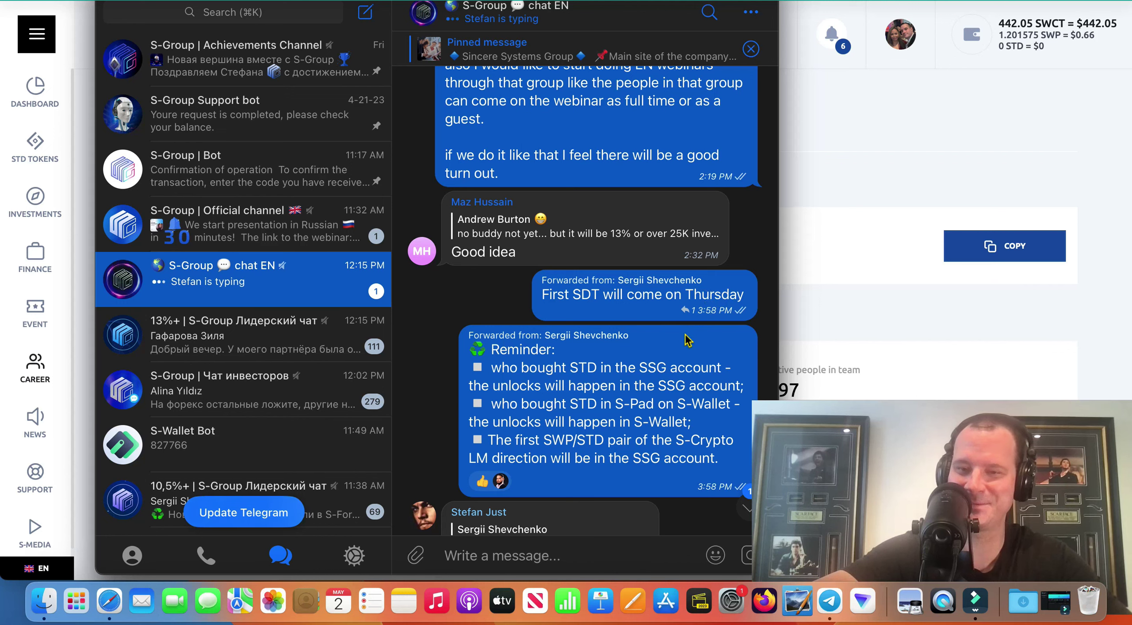
{"action": "left_click", "coordinate": [832, 115]}
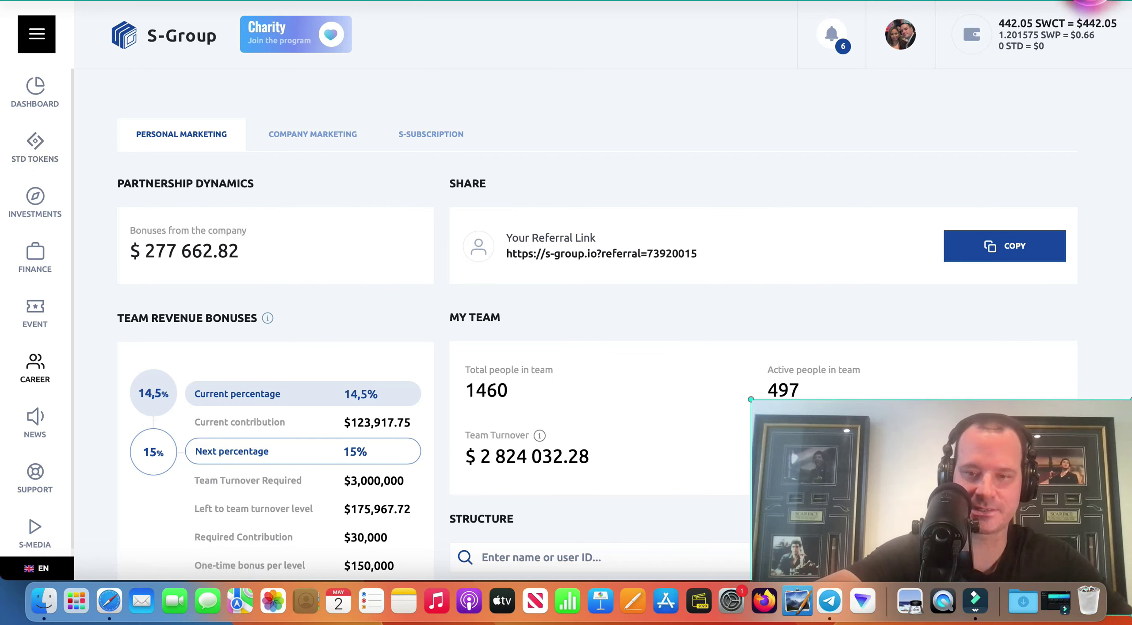
{"action": "left_click", "coordinate": [829, 600]}
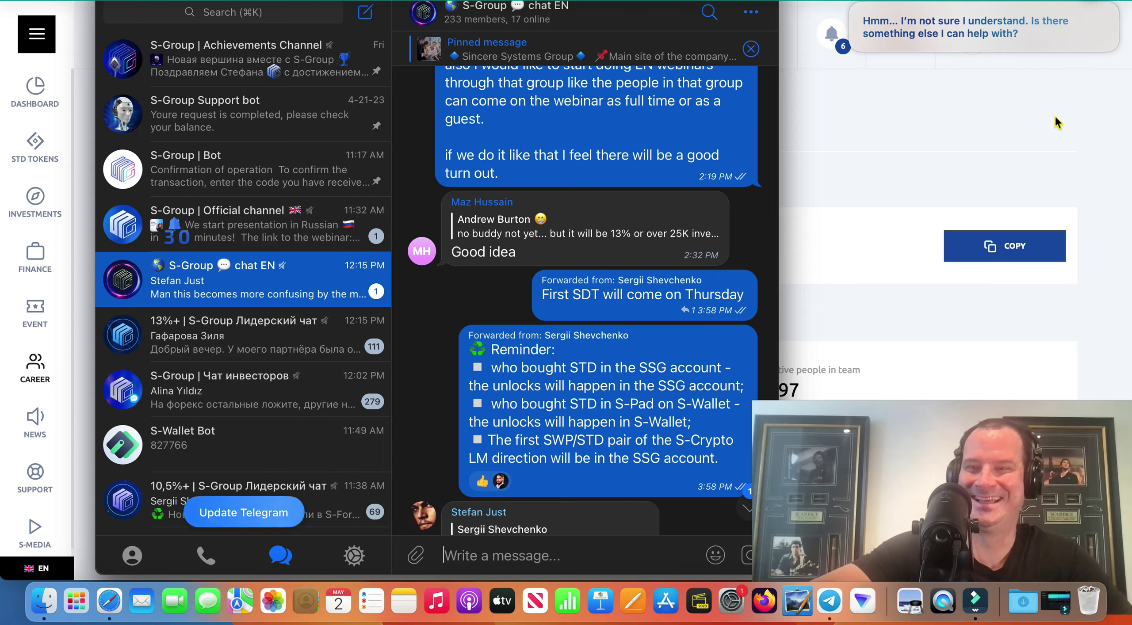
{"action": "left_click", "coordinate": [1006, 136]}
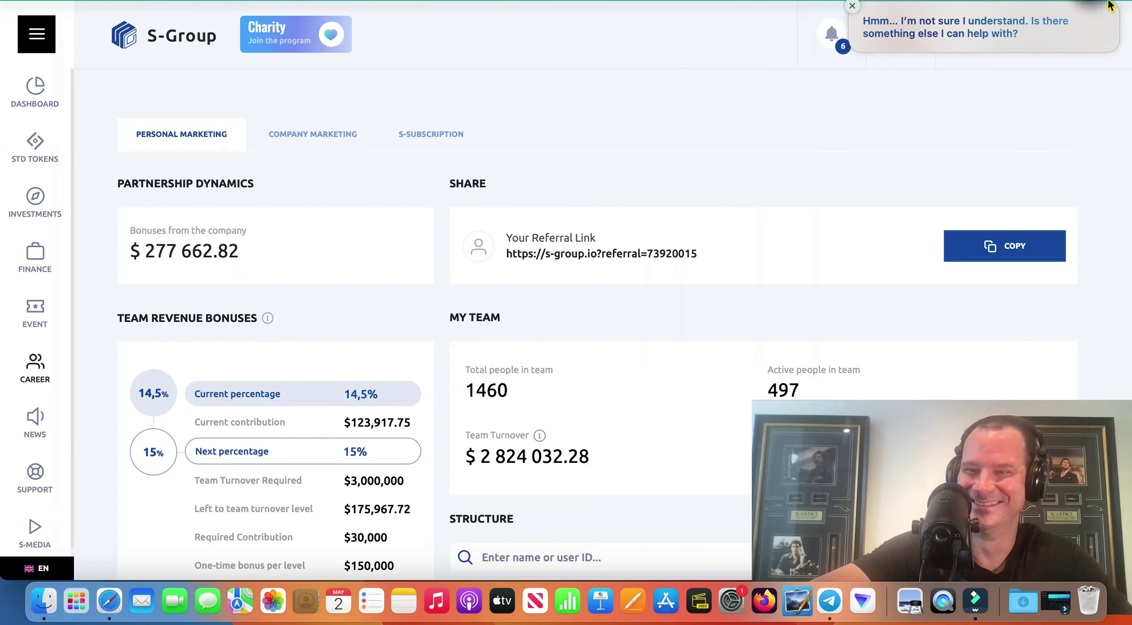
{"action": "mouse_move", "coordinate": [852, 7]}
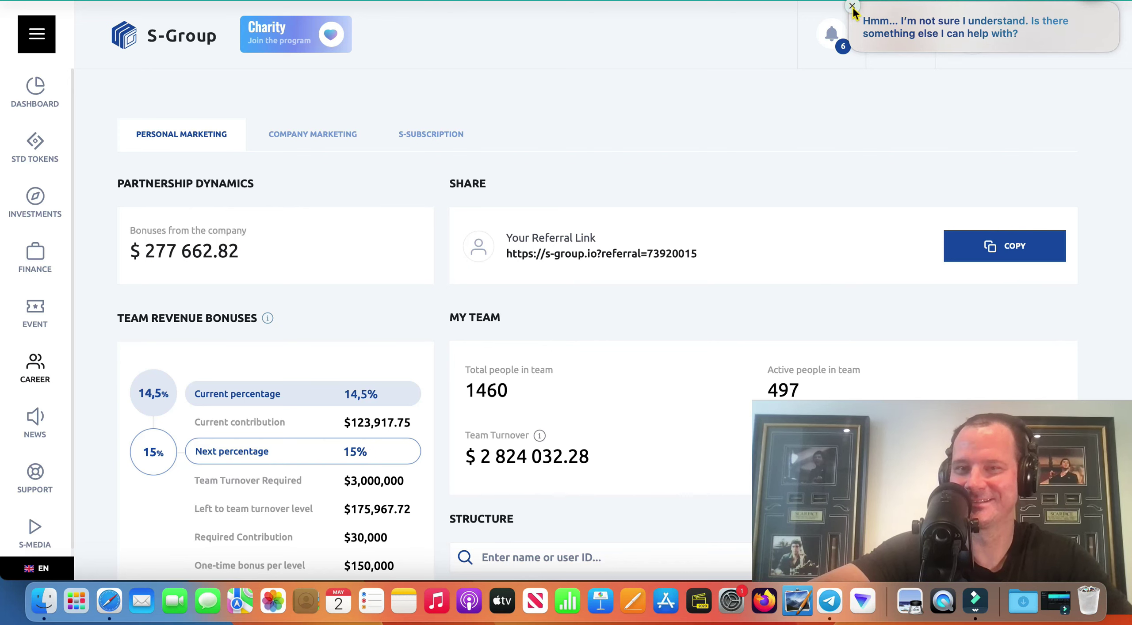
{"action": "left_click", "coordinate": [850, 8]}
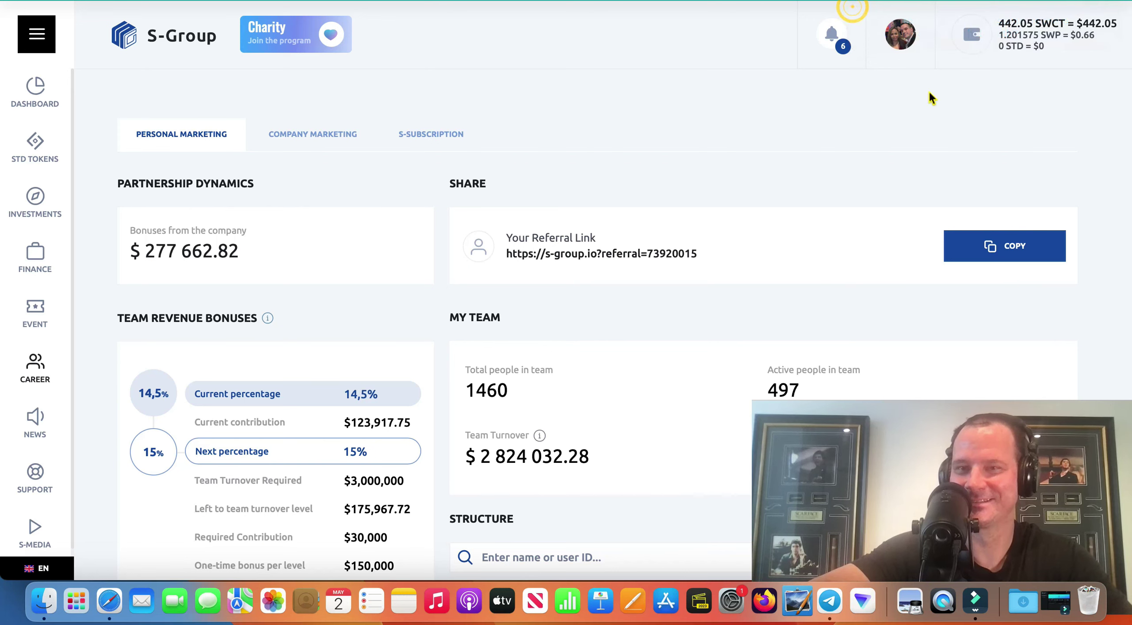
{"action": "left_click", "coordinate": [829, 601]}
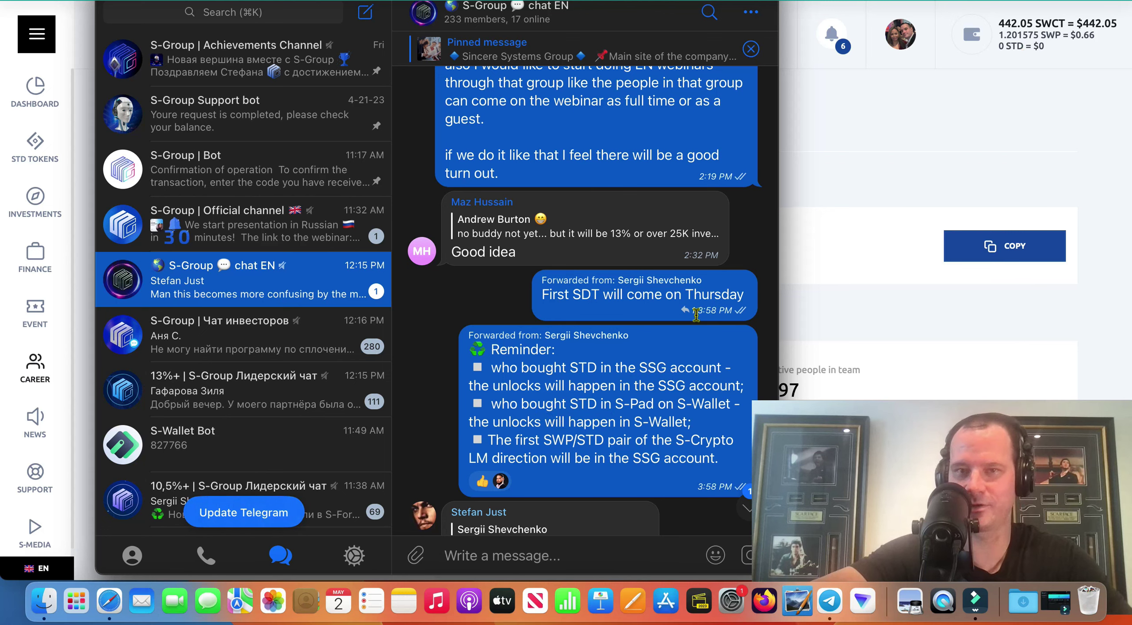
Switch to the S-Wallet dashboard and bring up the Telegram group chat.
{"action": "key", "text": "super+Tab"}
{"action": "key", "text": "ctrl+Tab"}
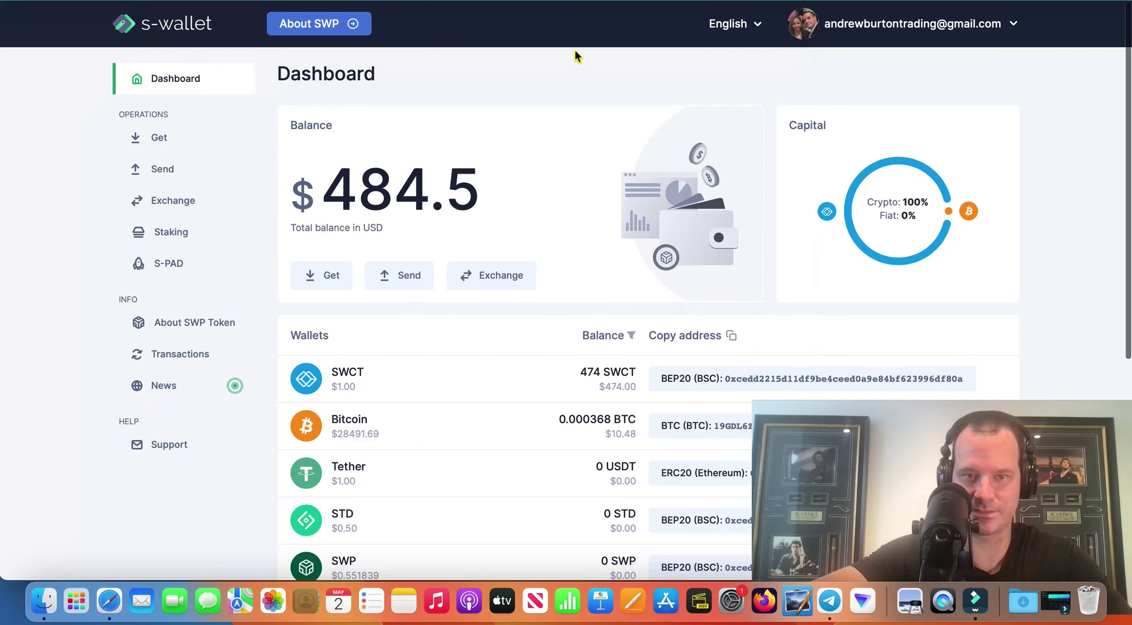
{"action": "scroll", "coordinate": [444, 336], "scroll_direction": "down", "scroll_amount": 2}
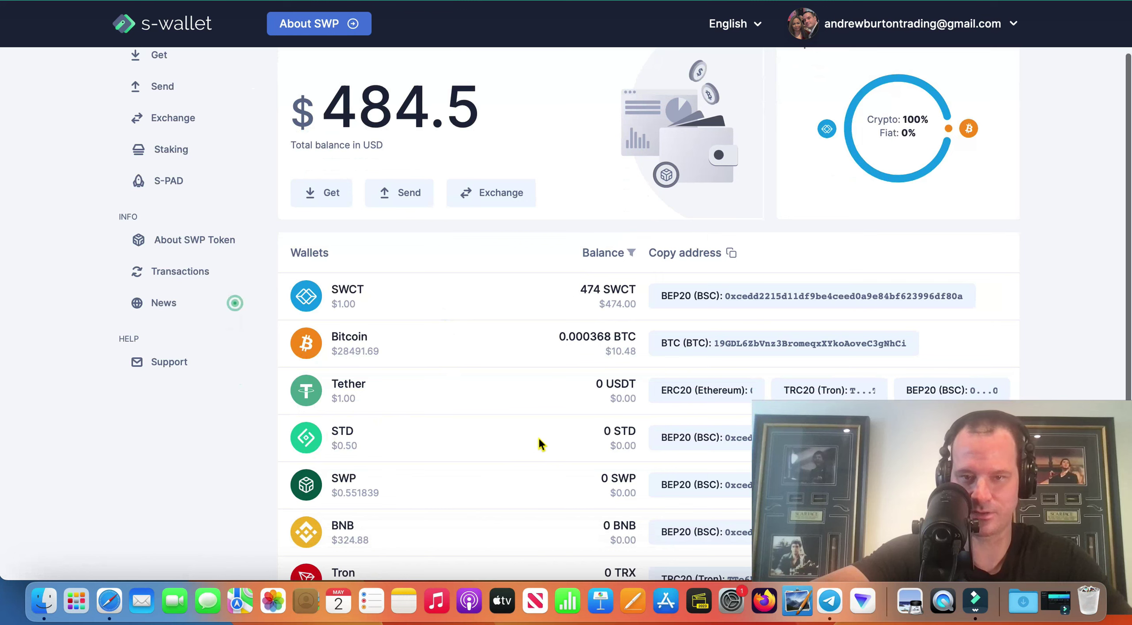
{"action": "left_click", "coordinate": [829, 602]}
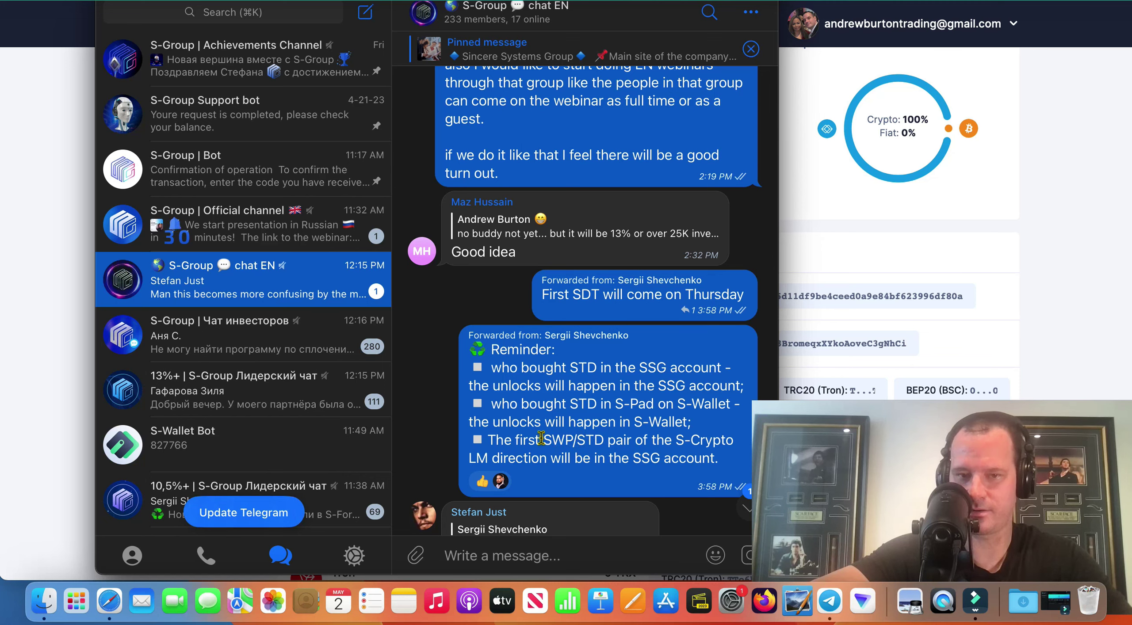
Hide Telegram, return to the back office and open the Liquidity Mining investment page.
{"action": "left_click", "coordinate": [1107, 238]}
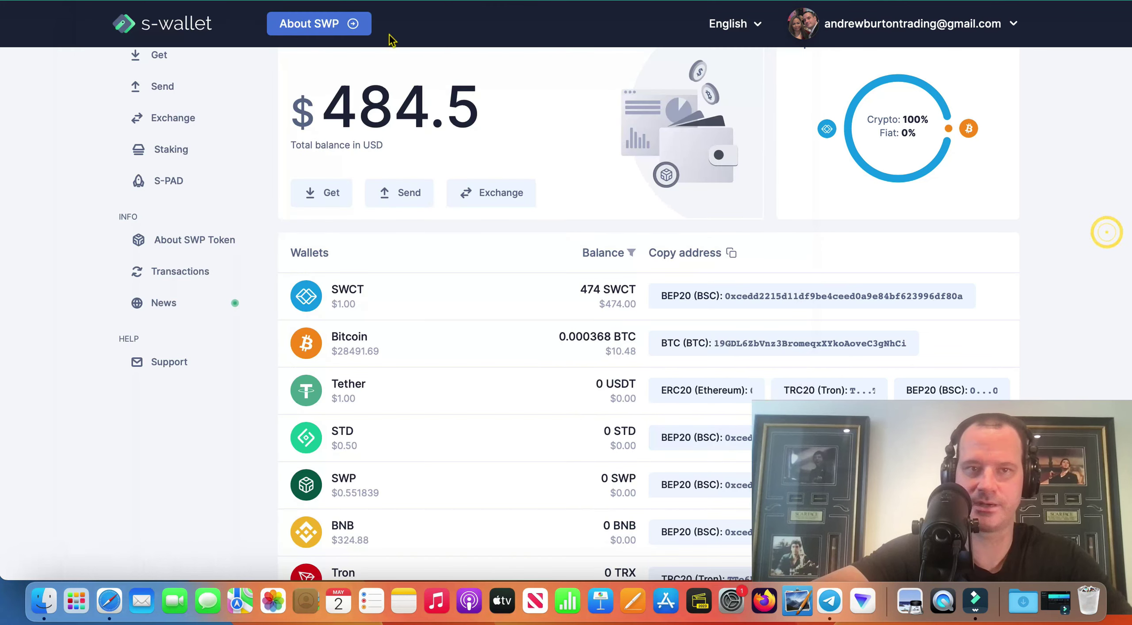
{"action": "left_click", "coordinate": [362, 27]}
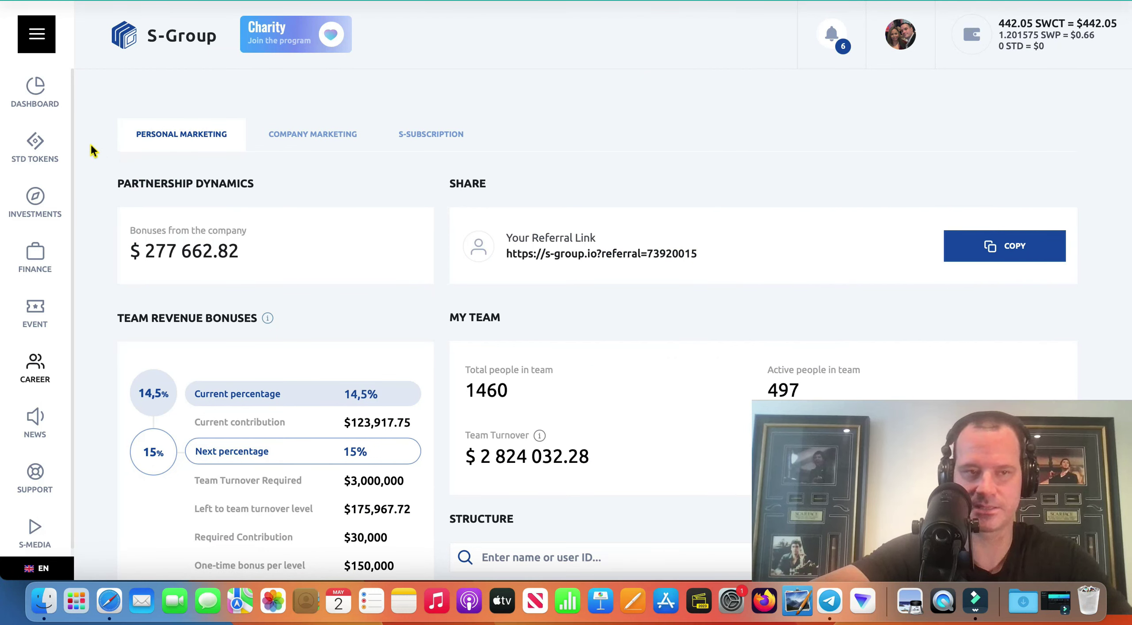
{"action": "left_click", "coordinate": [50, 214]}
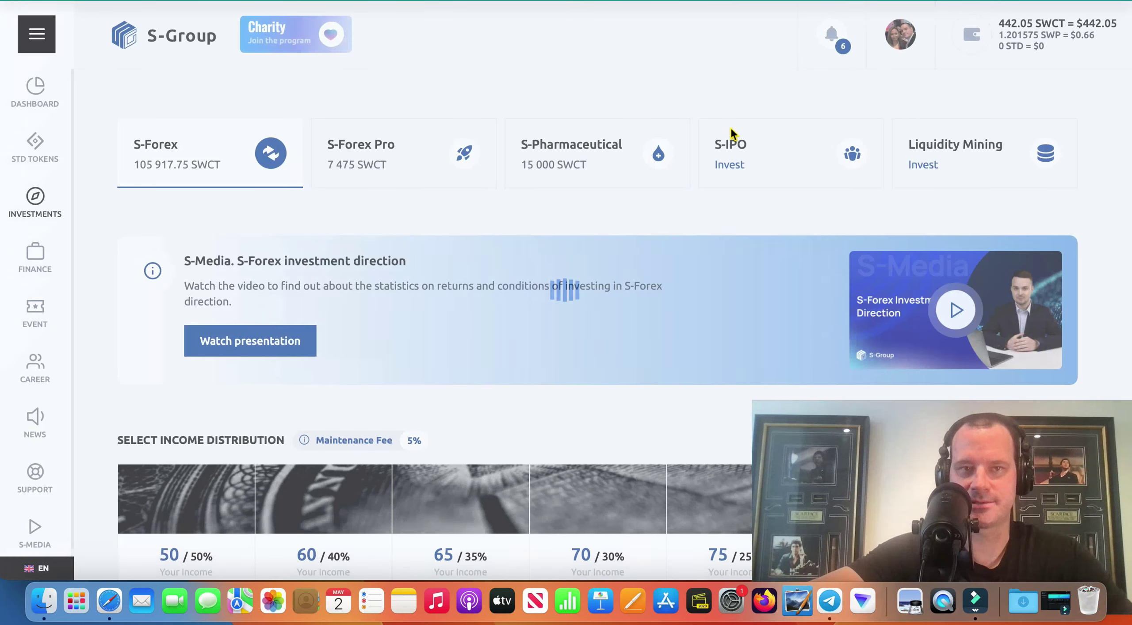
{"action": "left_click", "coordinate": [988, 157]}
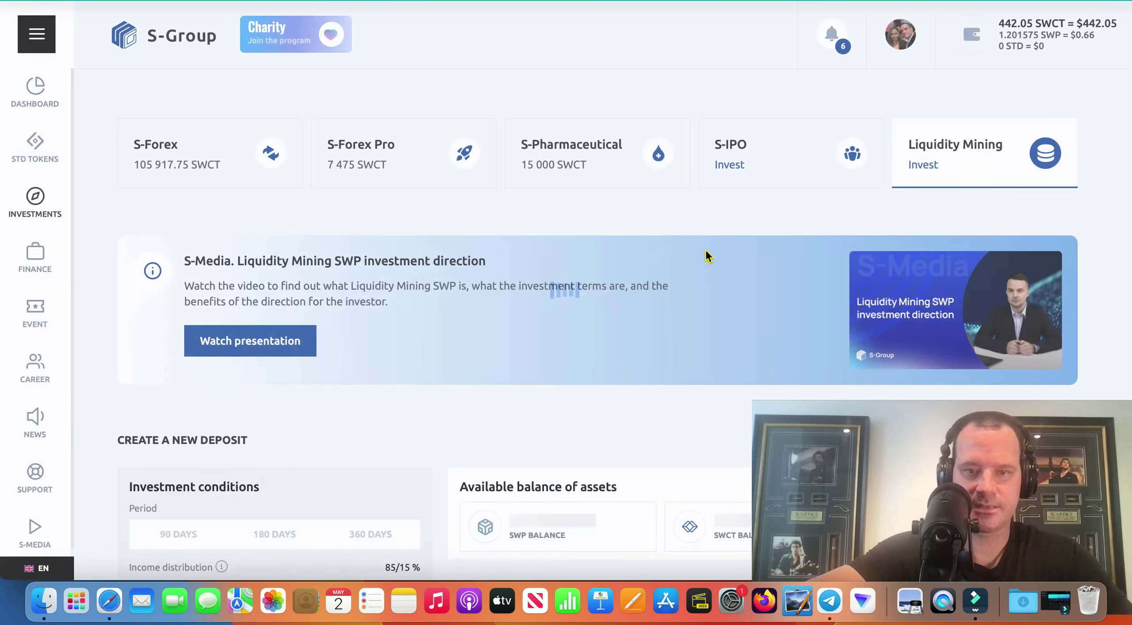
{"action": "scroll", "coordinate": [705, 255], "scroll_direction": "down", "scroll_amount": 5}
{"action": "scroll", "coordinate": [704, 249], "scroll_direction": "down", "scroll_amount": 1}
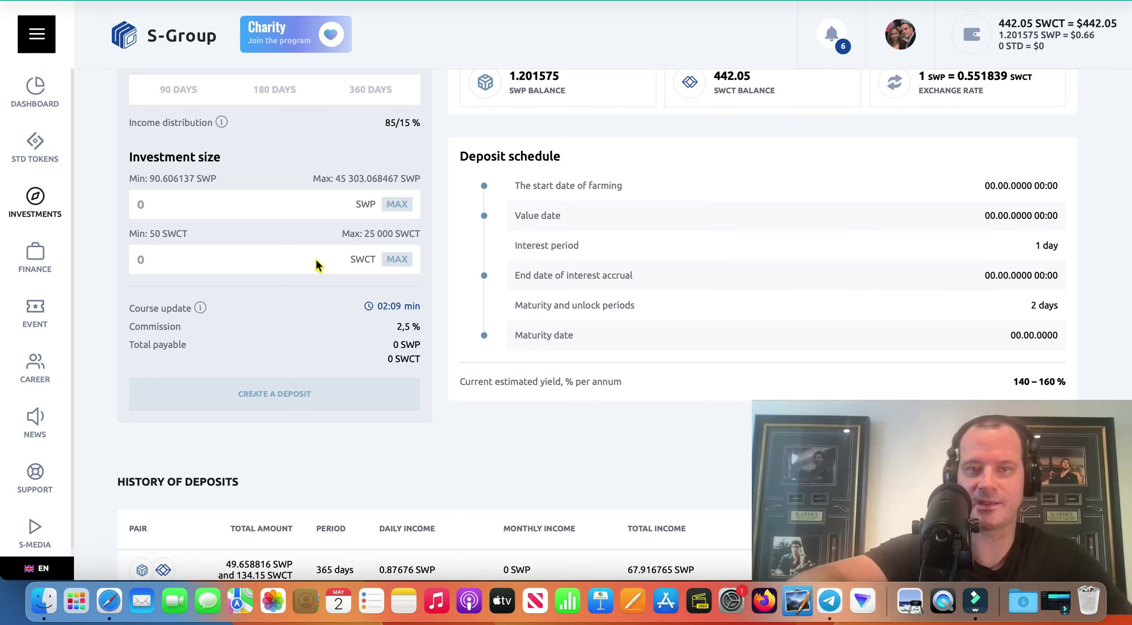
{"action": "scroll", "coordinate": [316, 265], "scroll_direction": "up", "scroll_amount": 1}
{"action": "scroll", "coordinate": [316, 265], "scroll_direction": "up", "scroll_amount": 2}
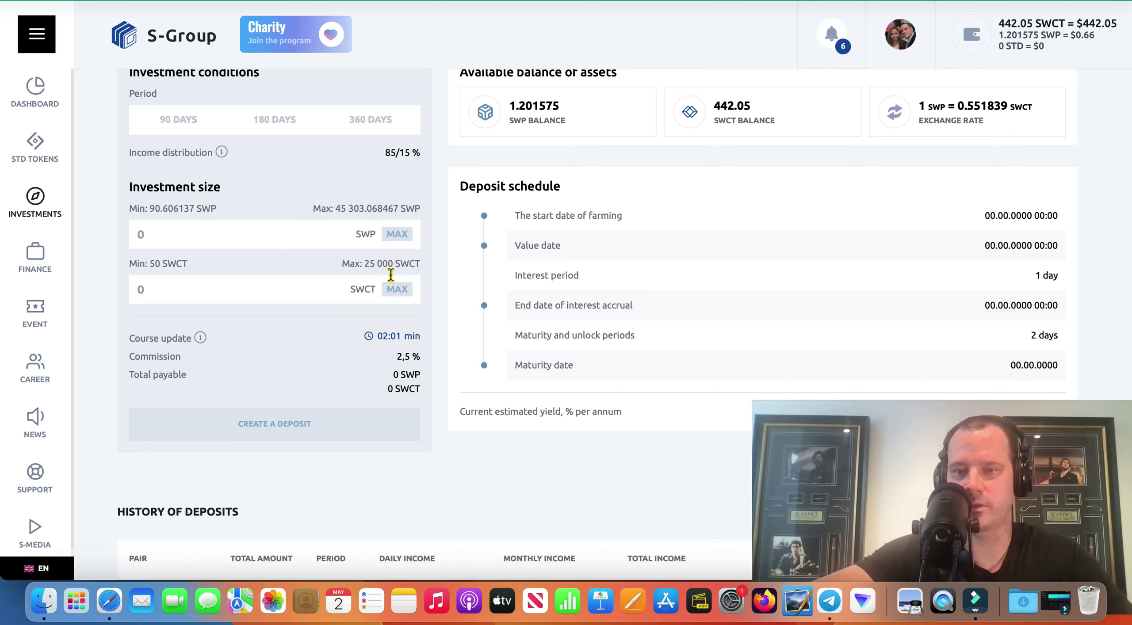
{"action": "scroll", "coordinate": [468, 137], "scroll_direction": "up", "scroll_amount": 5}
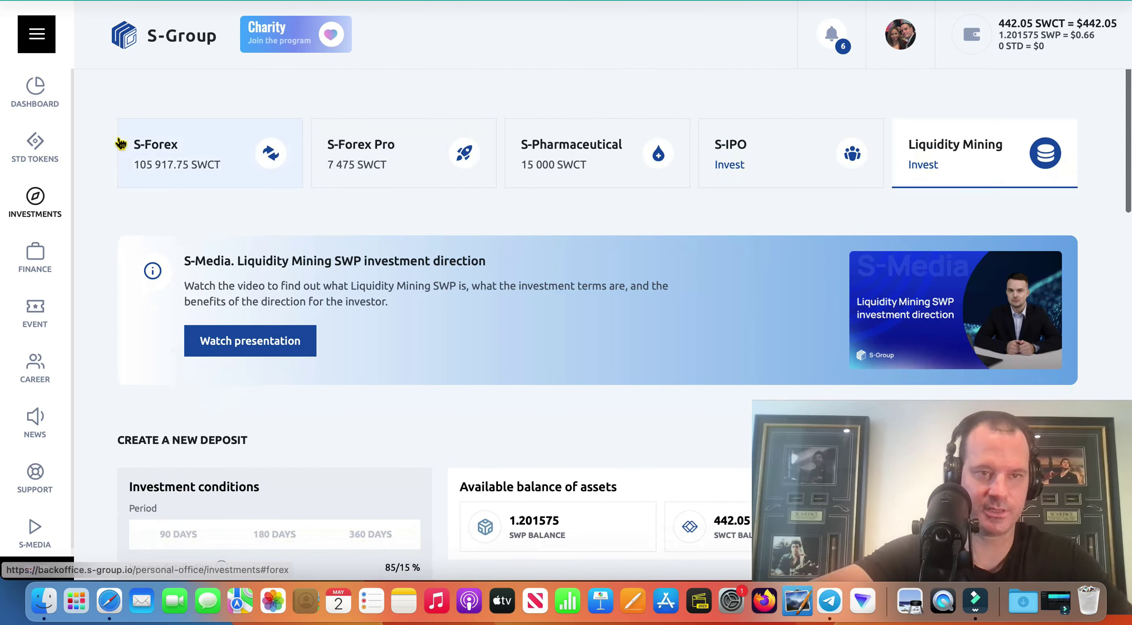
{"action": "scroll", "coordinate": [435, 304], "scroll_direction": "down", "scroll_amount": 5}
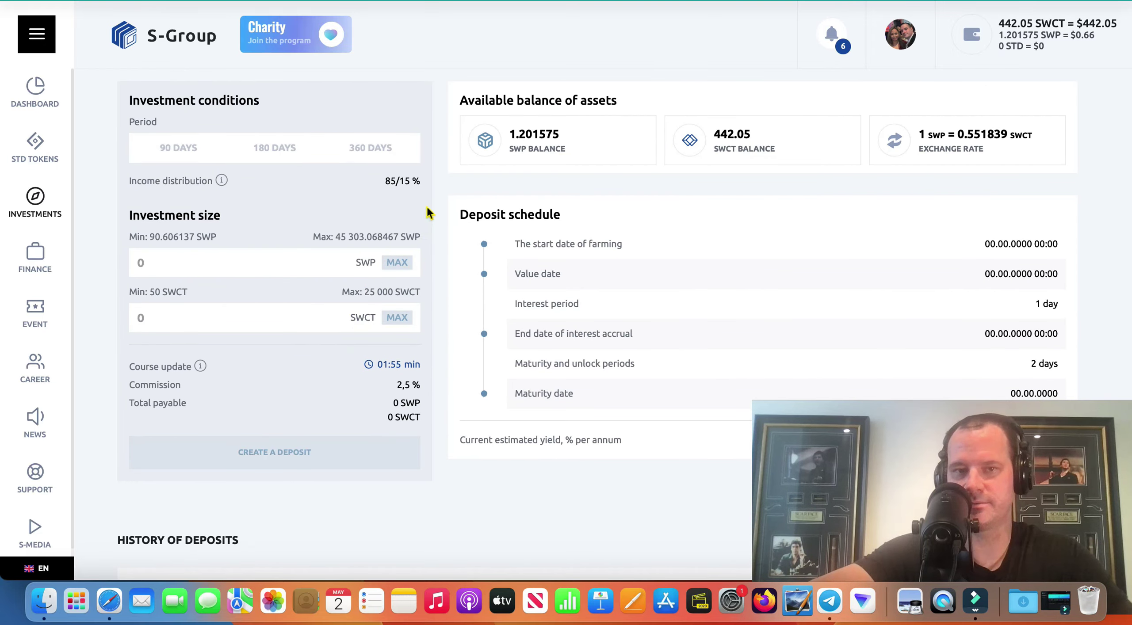
{"action": "scroll", "coordinate": [426, 212], "scroll_direction": "up", "scroll_amount": 5}
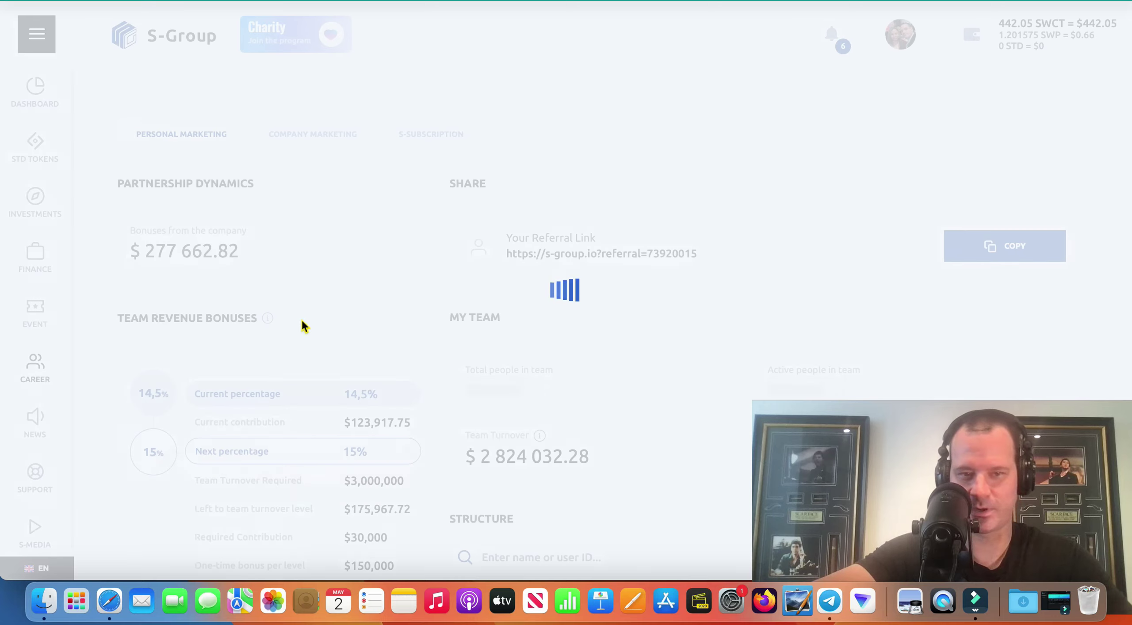
{"action": "scroll", "coordinate": [301, 325], "scroll_direction": "down", "scroll_amount": 3}
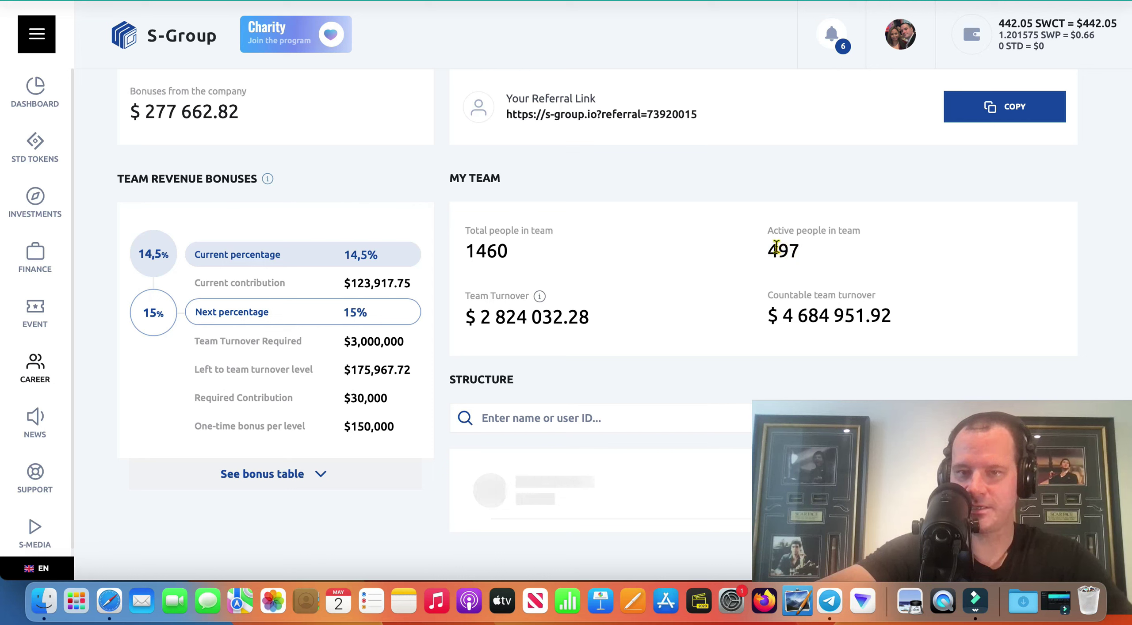
Highlight the 497 active team members figure on the Career page.
{"action": "left_click_drag", "start_coordinate": [766, 250], "coordinate": [806, 250]}
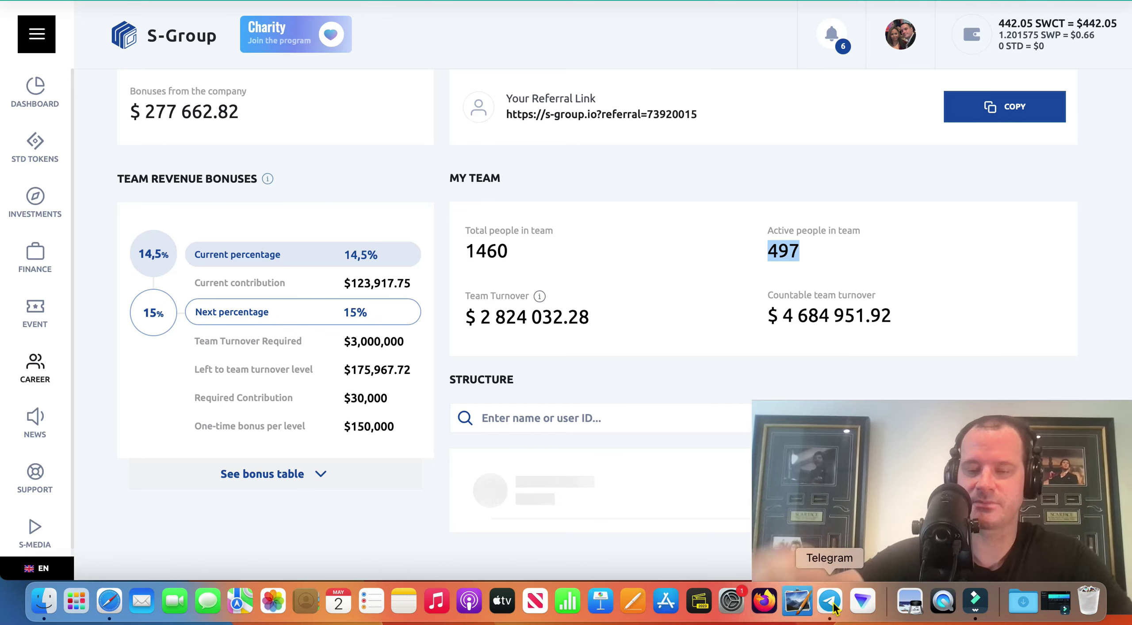
{"action": "left_click", "coordinate": [831, 602]}
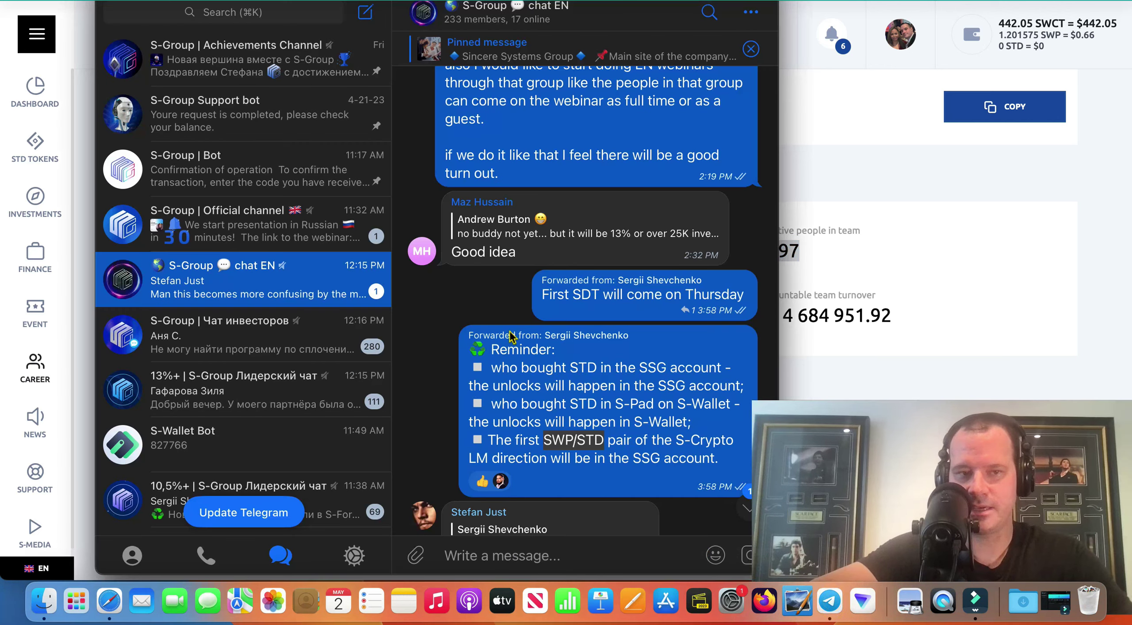
{"action": "scroll", "coordinate": [619, 309], "scroll_direction": "down", "scroll_amount": 3}
{"action": "scroll", "coordinate": [688, 230], "scroll_direction": "down", "scroll_amount": 2}
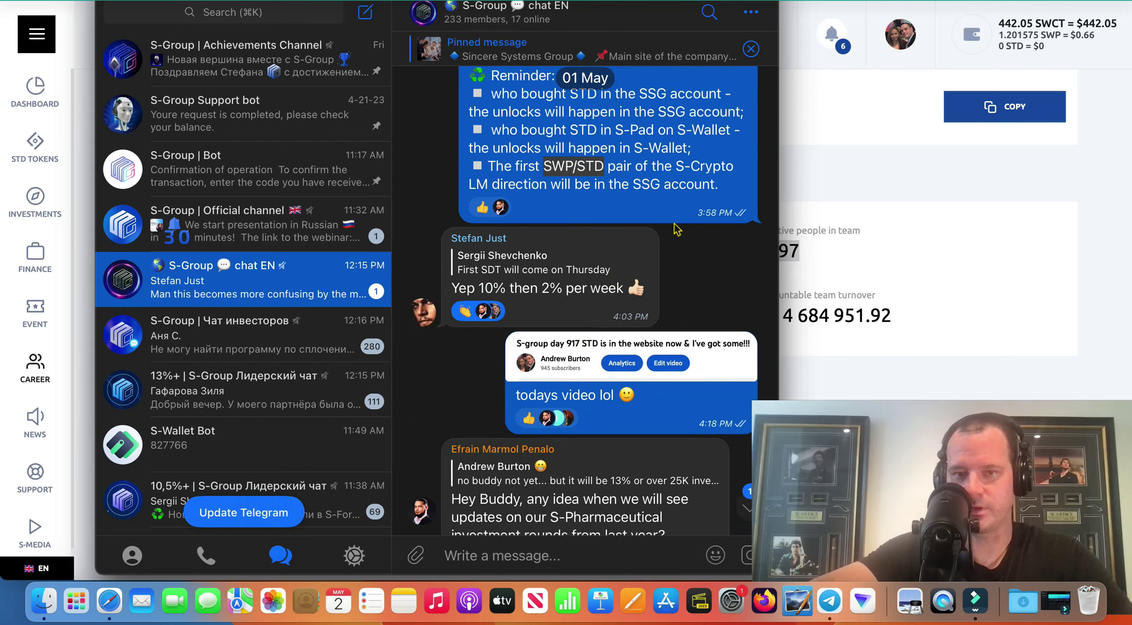
{"action": "scroll", "coordinate": [699, 265], "scroll_direction": "down", "scroll_amount": 3}
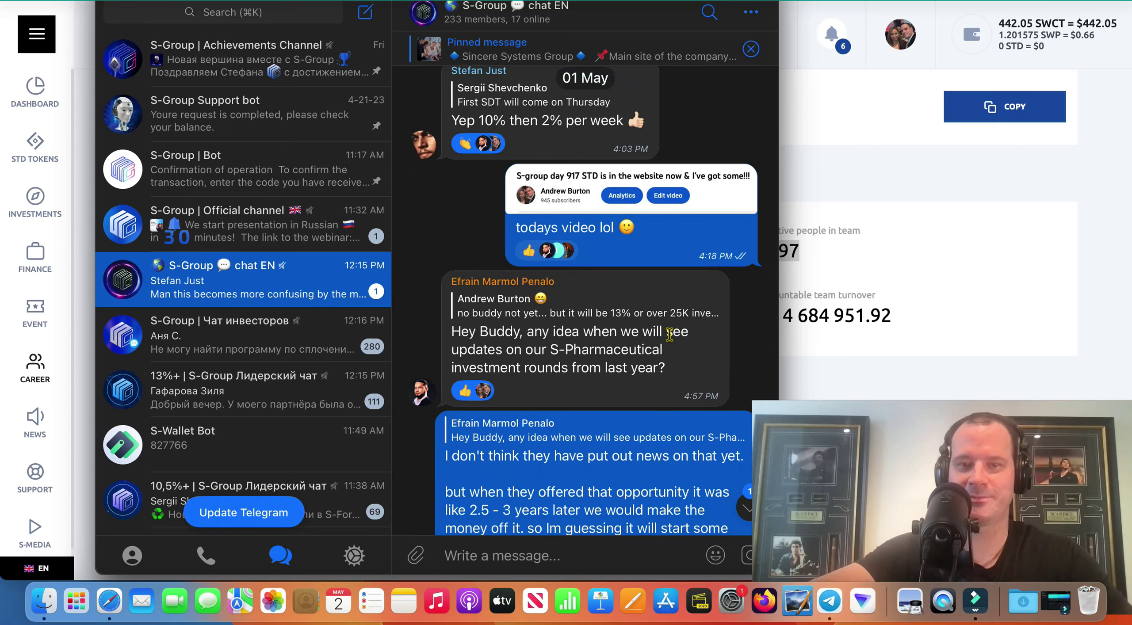
{"action": "scroll", "coordinate": [681, 318], "scroll_direction": "up", "scroll_amount": 1}
{"action": "scroll", "coordinate": [671, 342], "scroll_direction": "up", "scroll_amount": 3}
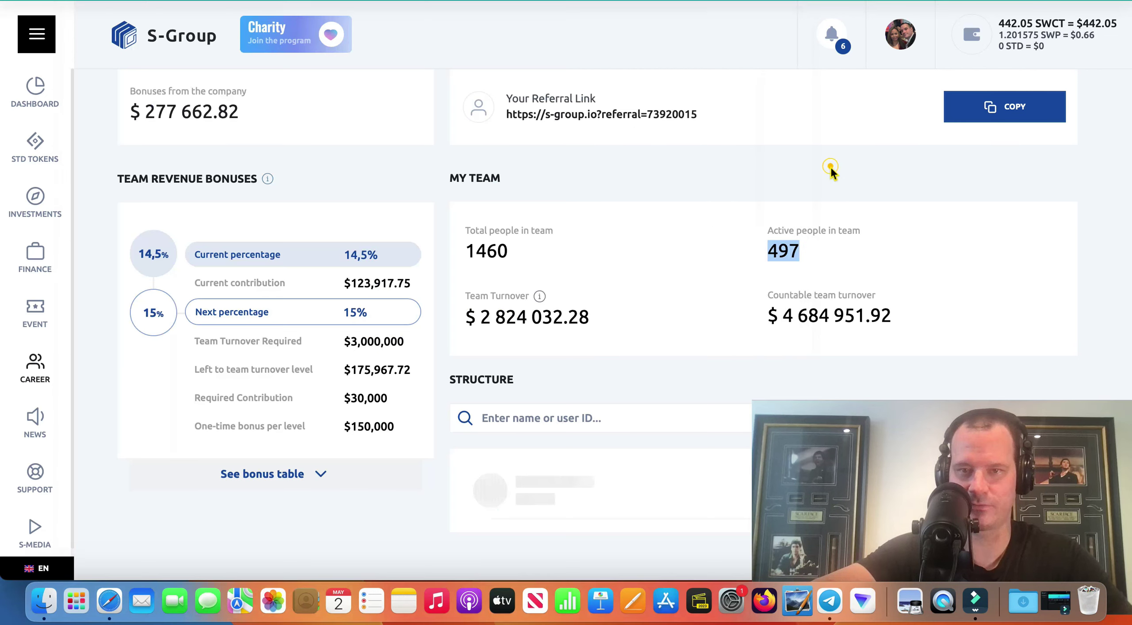
{"action": "left_click", "coordinate": [831, 168]}
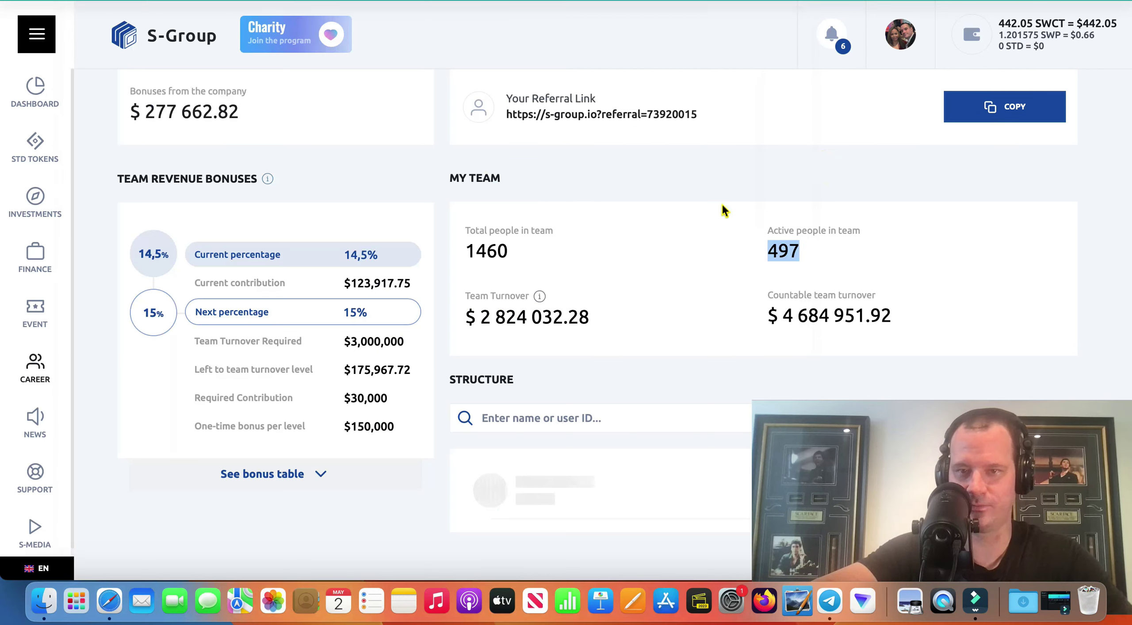
{"action": "left_click", "coordinate": [721, 248]}
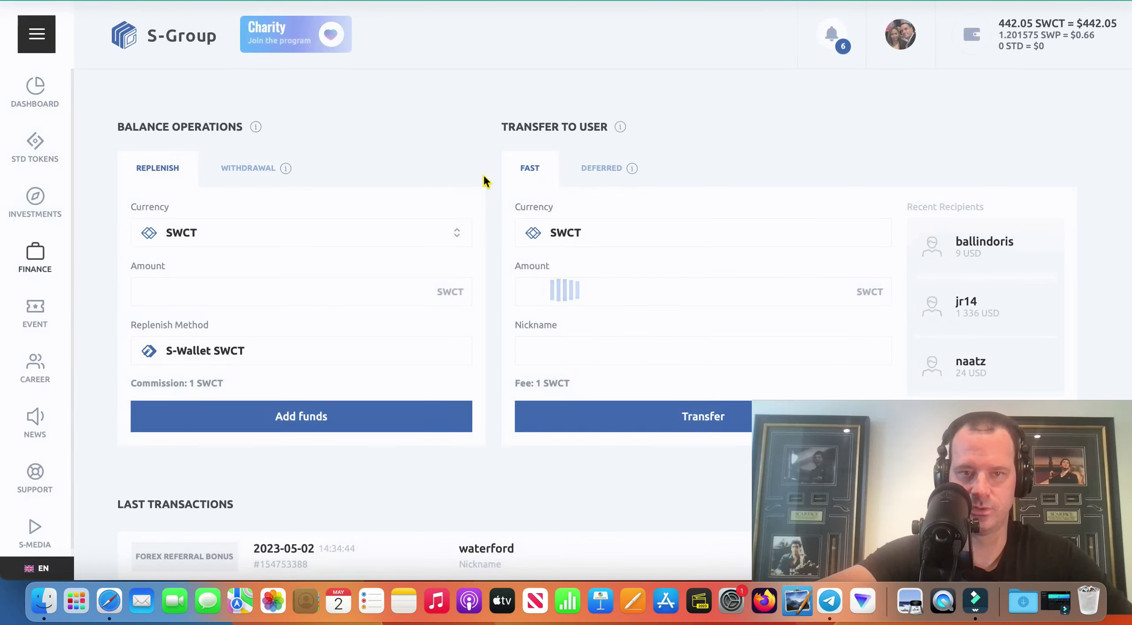
Enter 441 SWCT as the withdrawal amount and paste in the S-Wallet SWCT BEP20 address.
{"action": "left_click", "coordinate": [240, 167]}
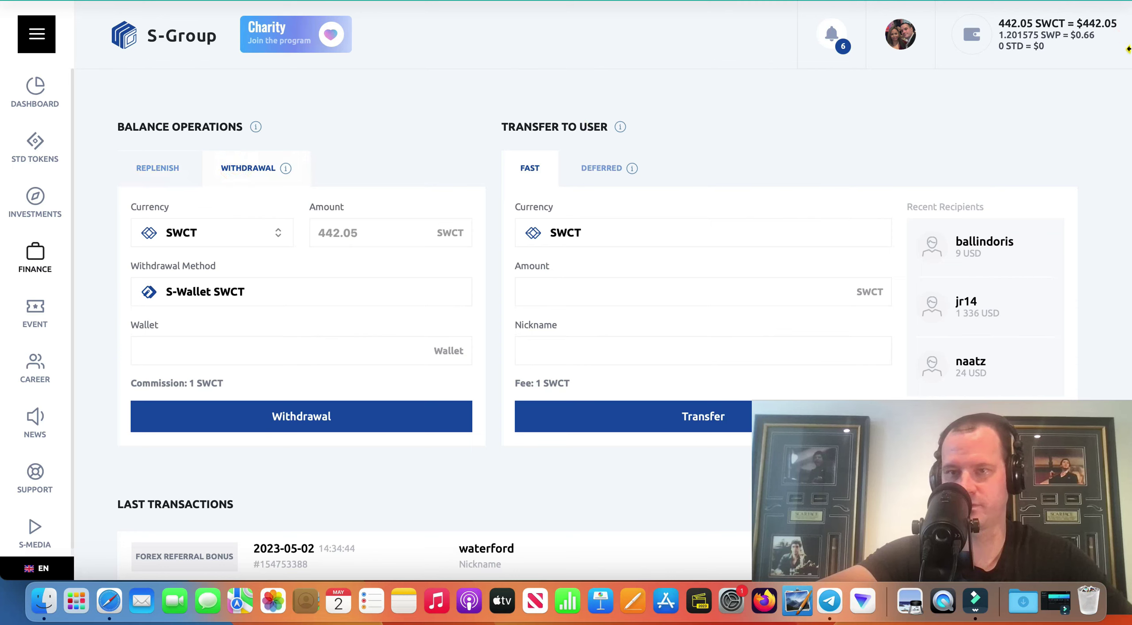
{"action": "left_click", "coordinate": [366, 234]}
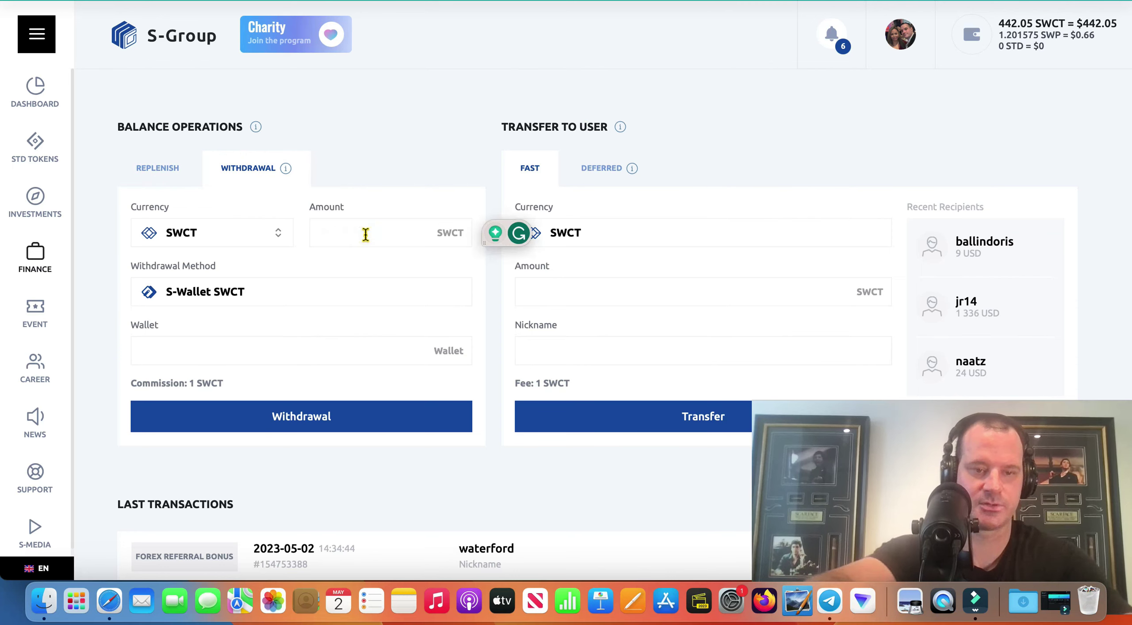
{"action": "type", "text": "44"}
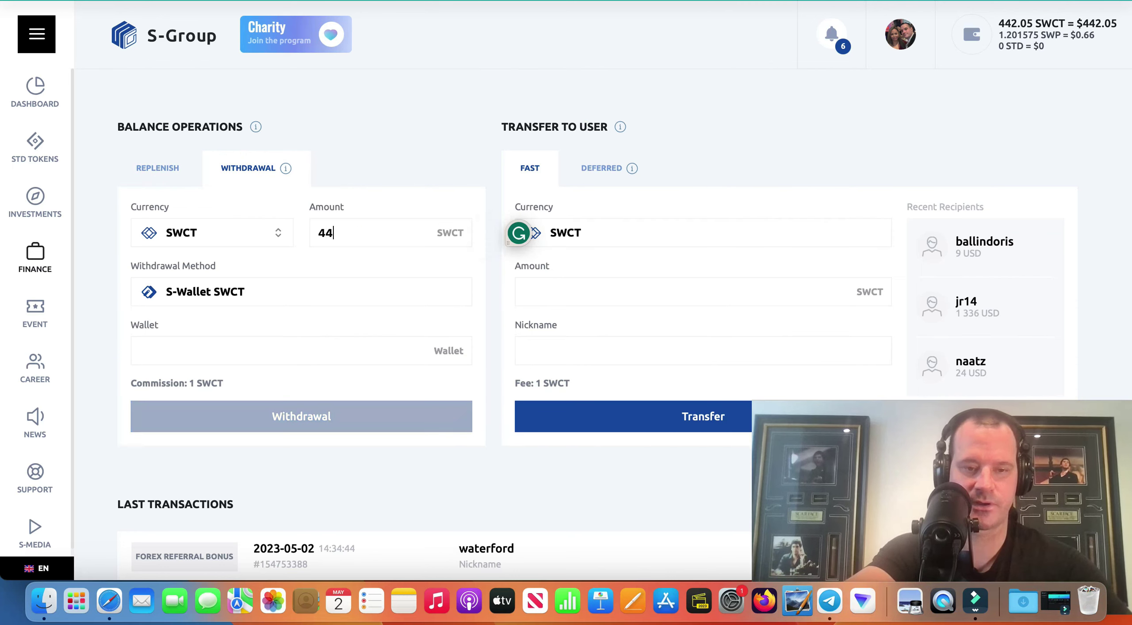
{"action": "type", "text": "1"}
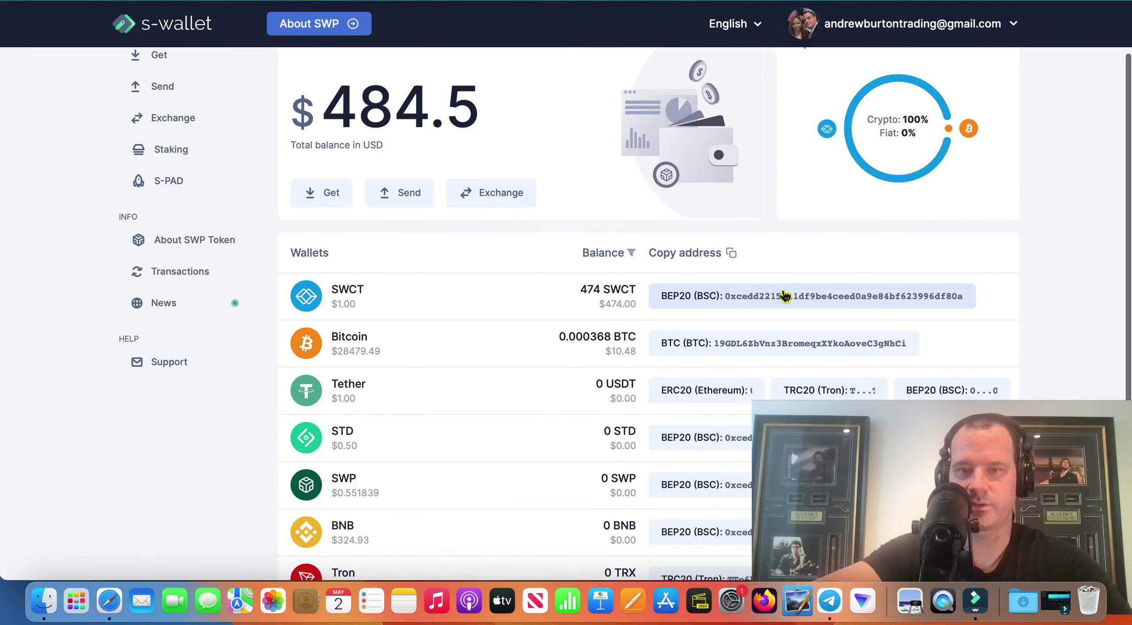
{"action": "left_click", "coordinate": [782, 291]}
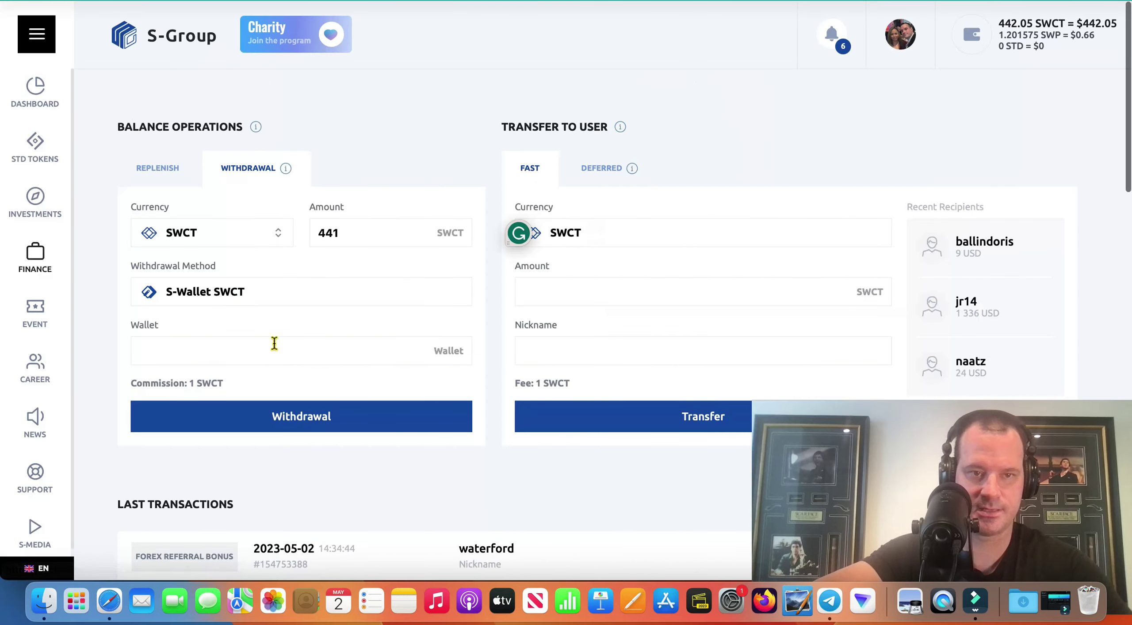
{"action": "key", "text": "super+v"}
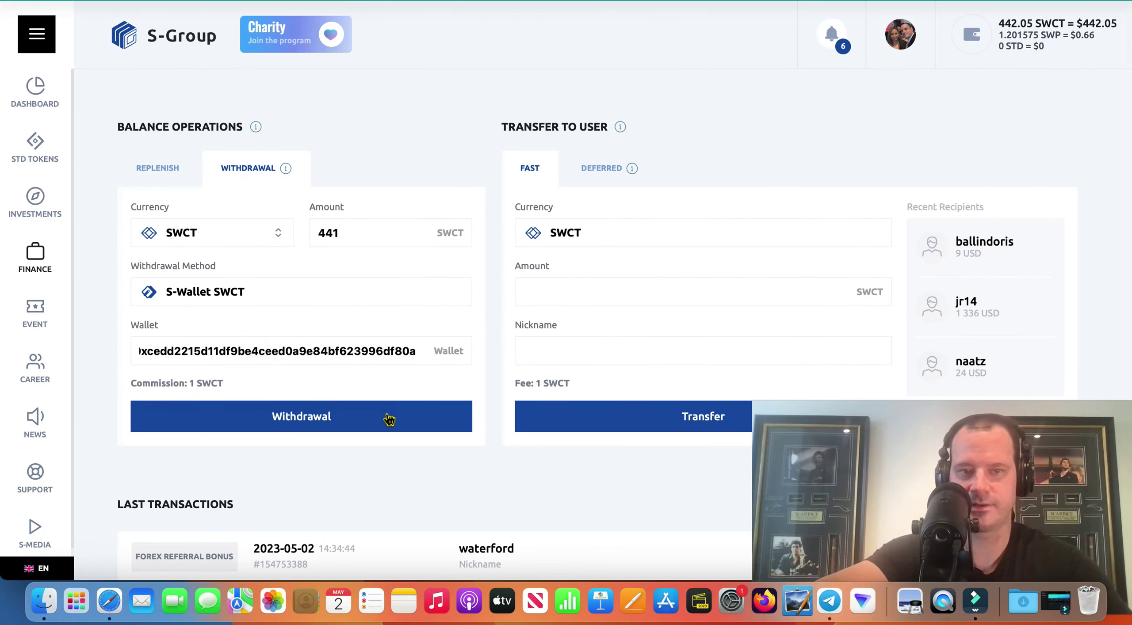
{"action": "left_click", "coordinate": [382, 417]}
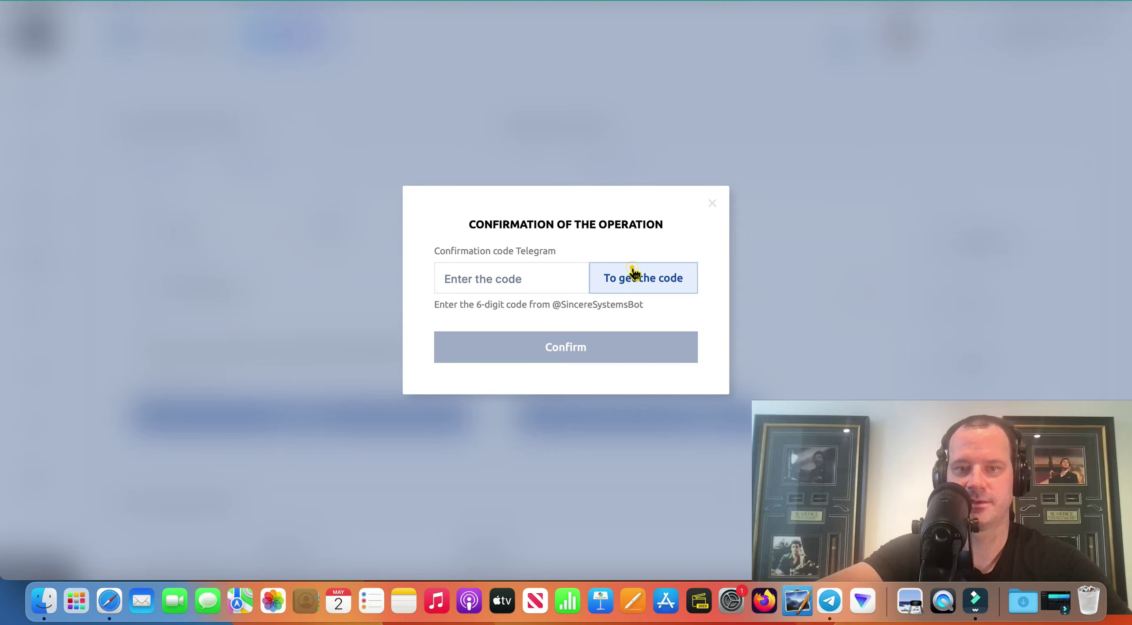
{"action": "left_click", "coordinate": [631, 270]}
{"action": "left_click", "coordinate": [829, 601]}
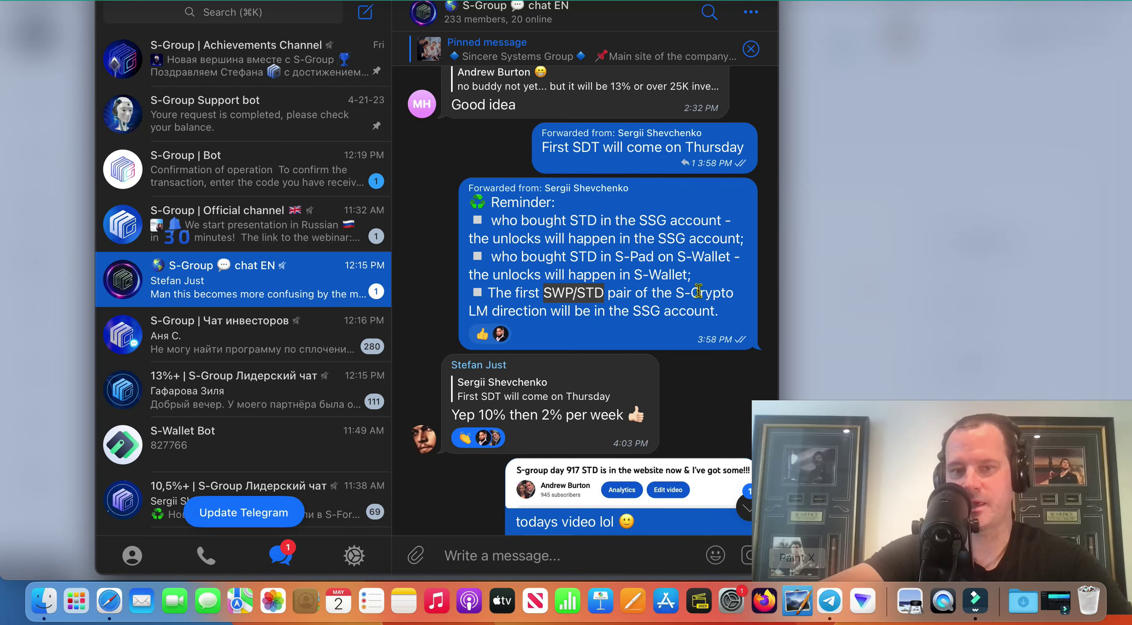
{"action": "left_click", "coordinate": [290, 163]}
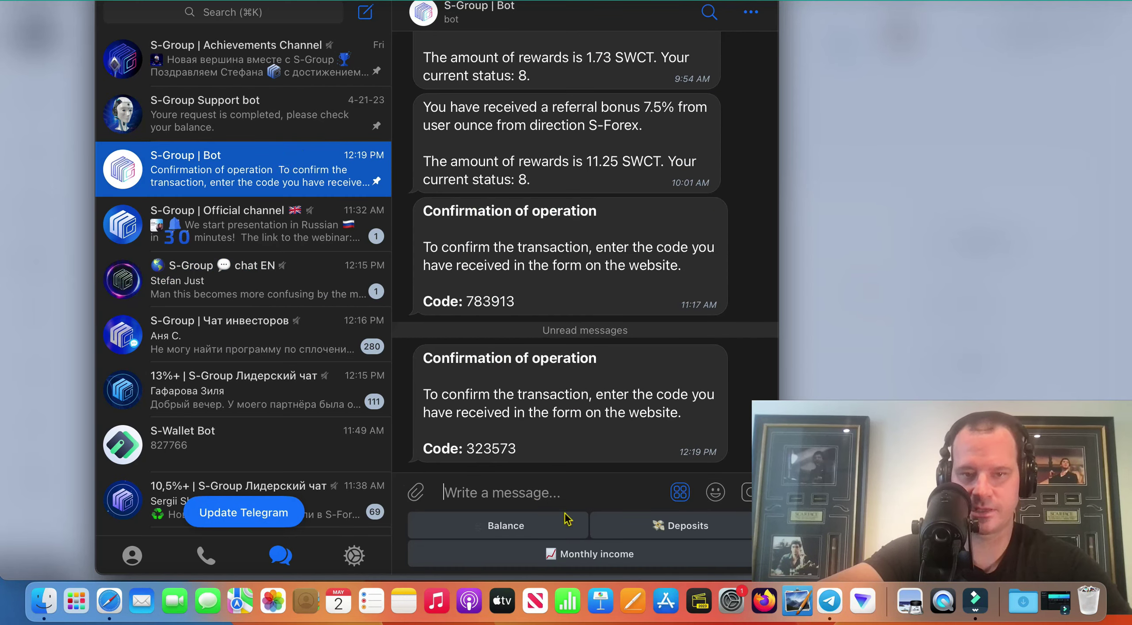
{"action": "left_click_drag", "start_coordinate": [525, 448], "coordinate": [462, 448]}
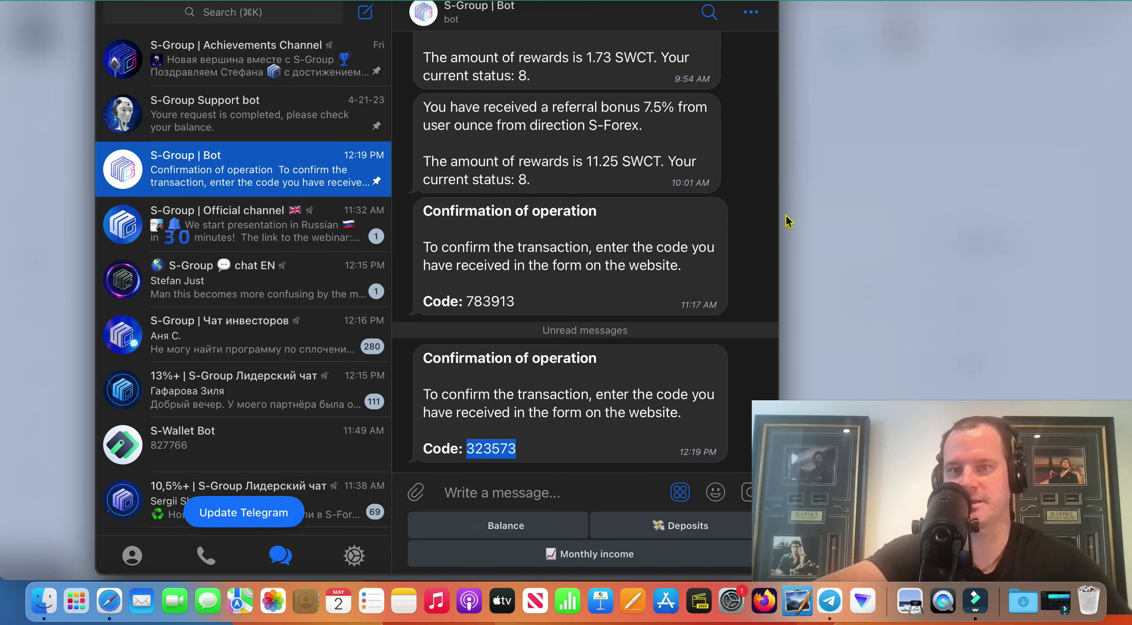
{"action": "left_click", "coordinate": [902, 242]}
{"action": "left_click", "coordinate": [485, 279]}
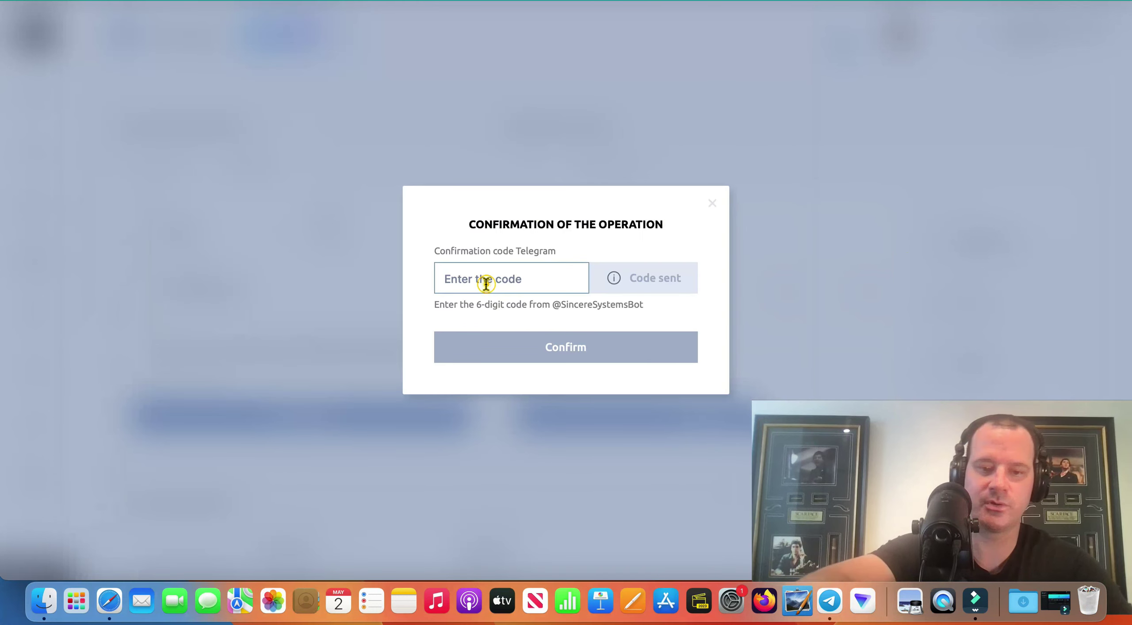
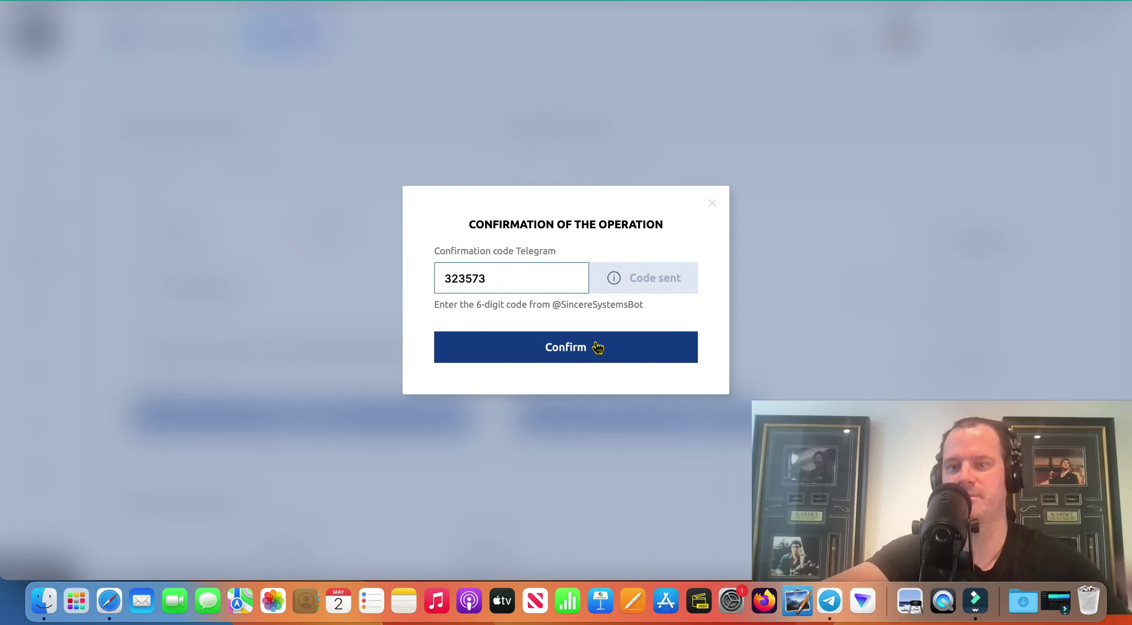
{"action": "left_click", "coordinate": [597, 347]}
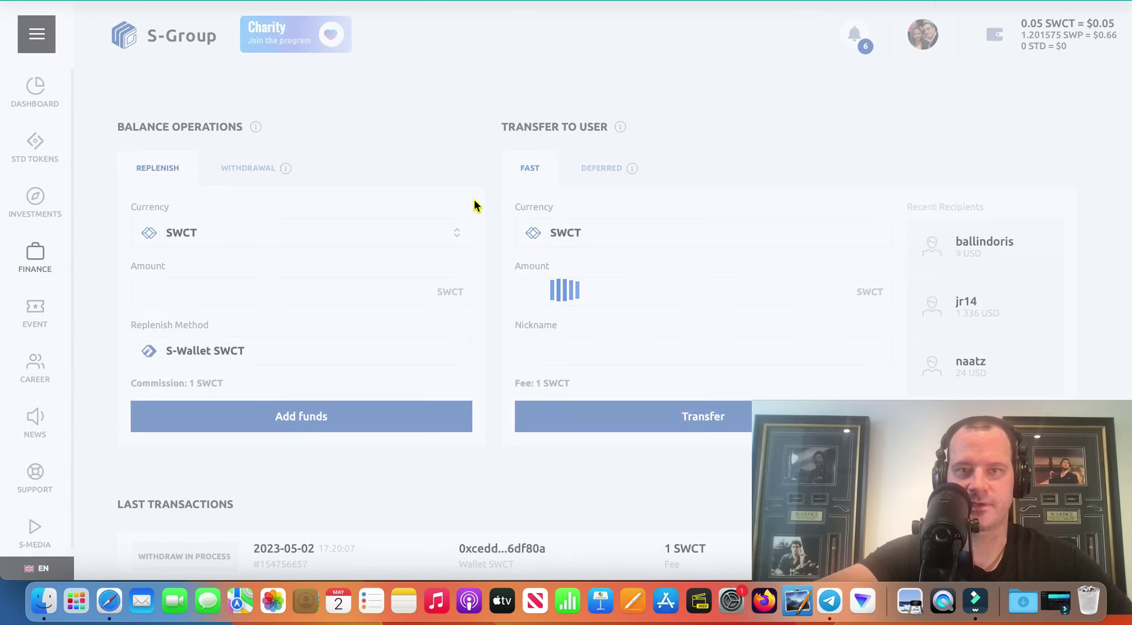
{"action": "scroll", "coordinate": [474, 205], "scroll_direction": "down", "scroll_amount": 1}
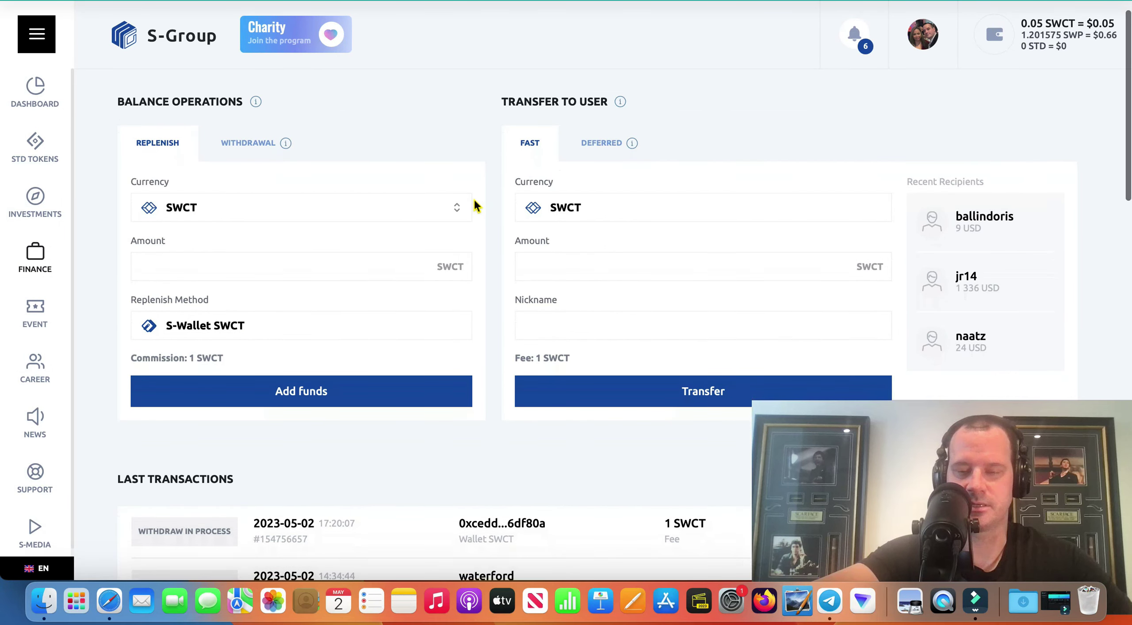
{"action": "scroll", "coordinate": [474, 206], "scroll_direction": "down", "scroll_amount": 2}
{"action": "scroll", "coordinate": [474, 206], "scroll_direction": "down", "scroll_amount": 3}
{"action": "scroll", "coordinate": [474, 205], "scroll_direction": "down", "scroll_amount": 1}
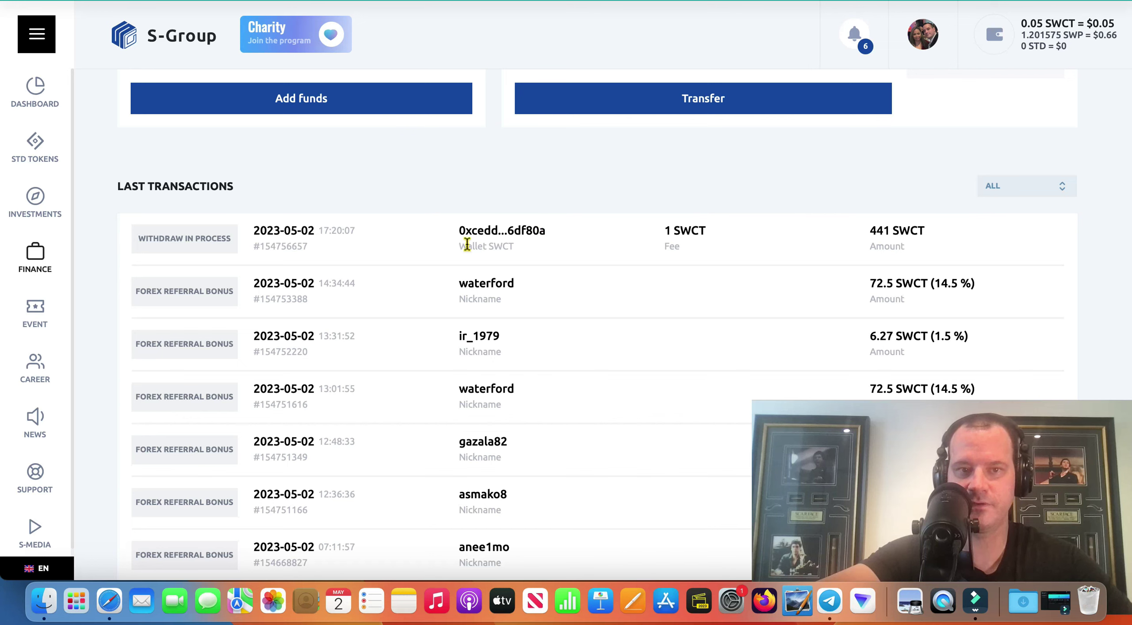
{"action": "scroll", "coordinate": [744, 210], "scroll_direction": "up", "scroll_amount": 5}
{"action": "scroll", "coordinate": [814, 138], "scroll_direction": "down", "scroll_amount": 6}
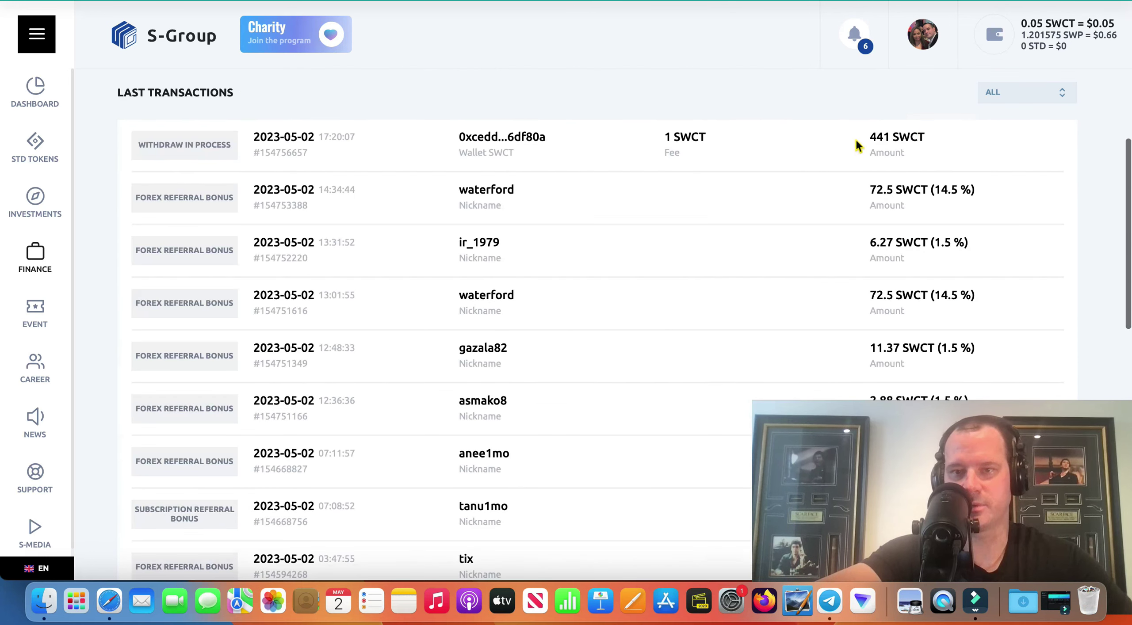
{"action": "scroll", "coordinate": [294, 140], "scroll_direction": "up", "scroll_amount": 6}
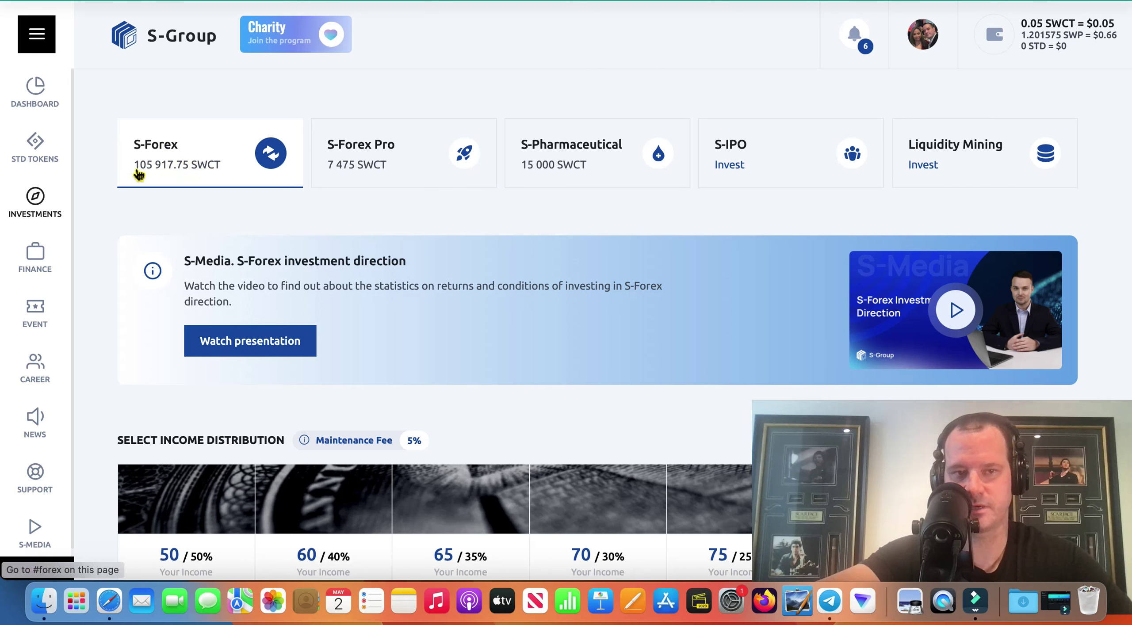
{"action": "scroll", "coordinate": [86, 188], "scroll_direction": "down", "scroll_amount": 1}
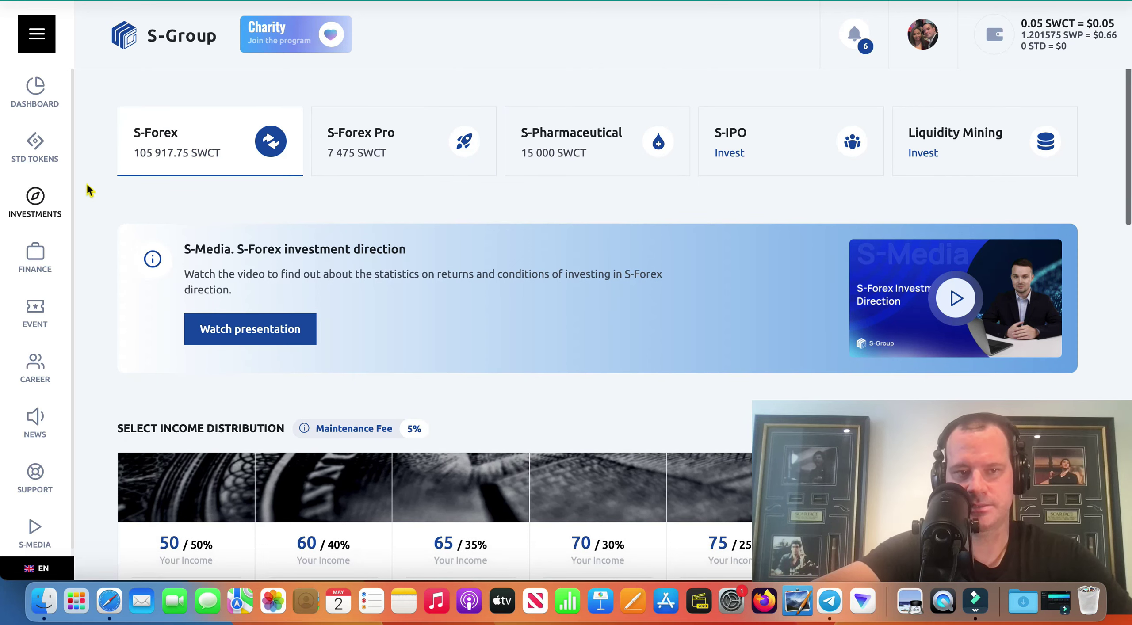
Open the S-Forex Pro investment direction card.
{"action": "left_click", "coordinate": [421, 146]}
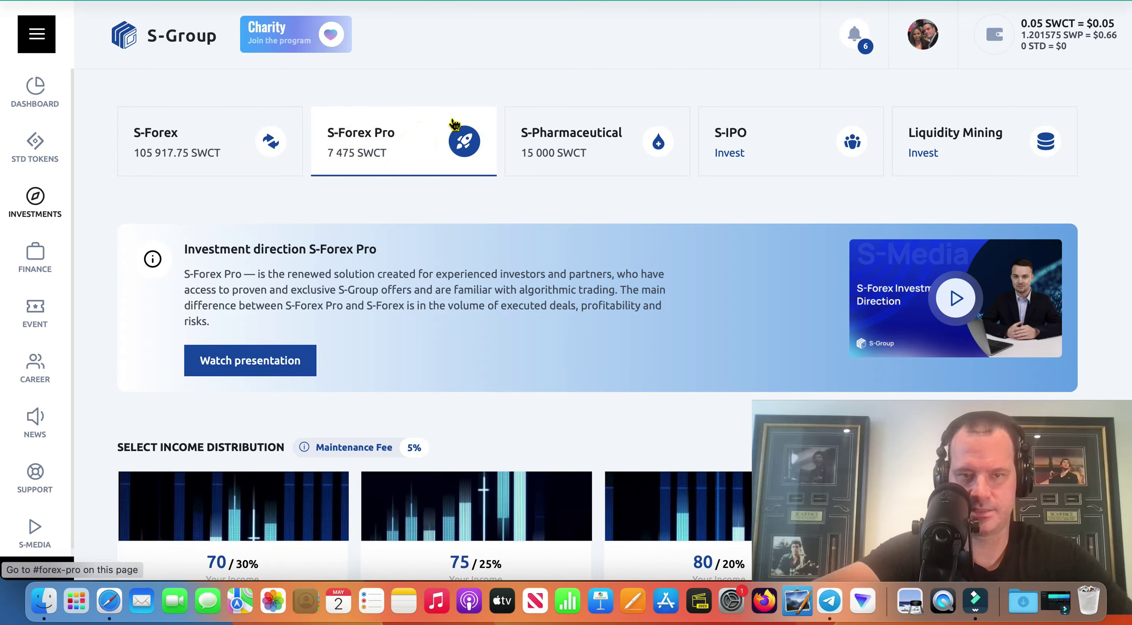
{"action": "scroll", "coordinate": [455, 121], "scroll_direction": "down", "scroll_amount": 10}
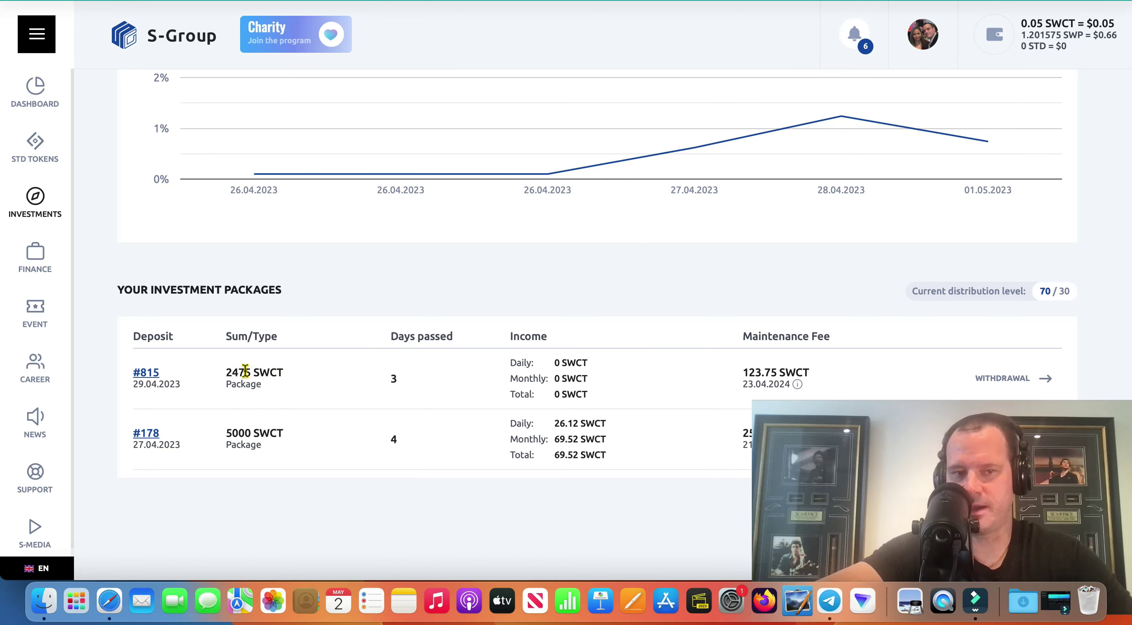
{"action": "scroll", "coordinate": [244, 372], "scroll_direction": "up", "scroll_amount": 5}
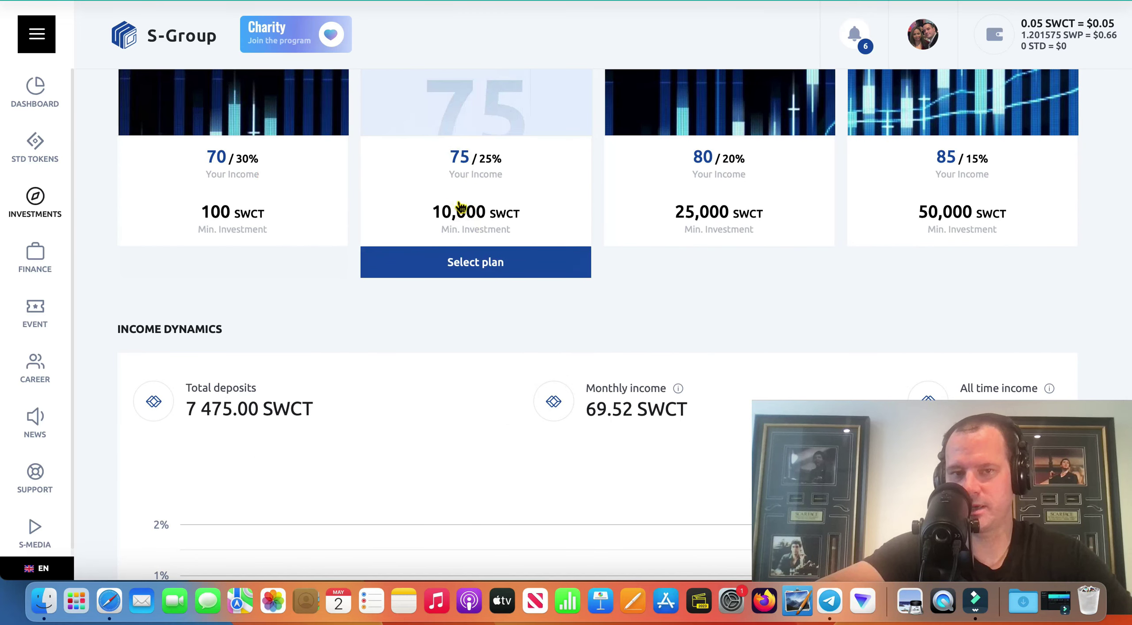
{"action": "scroll", "coordinate": [463, 219], "scroll_direction": "down", "scroll_amount": 5}
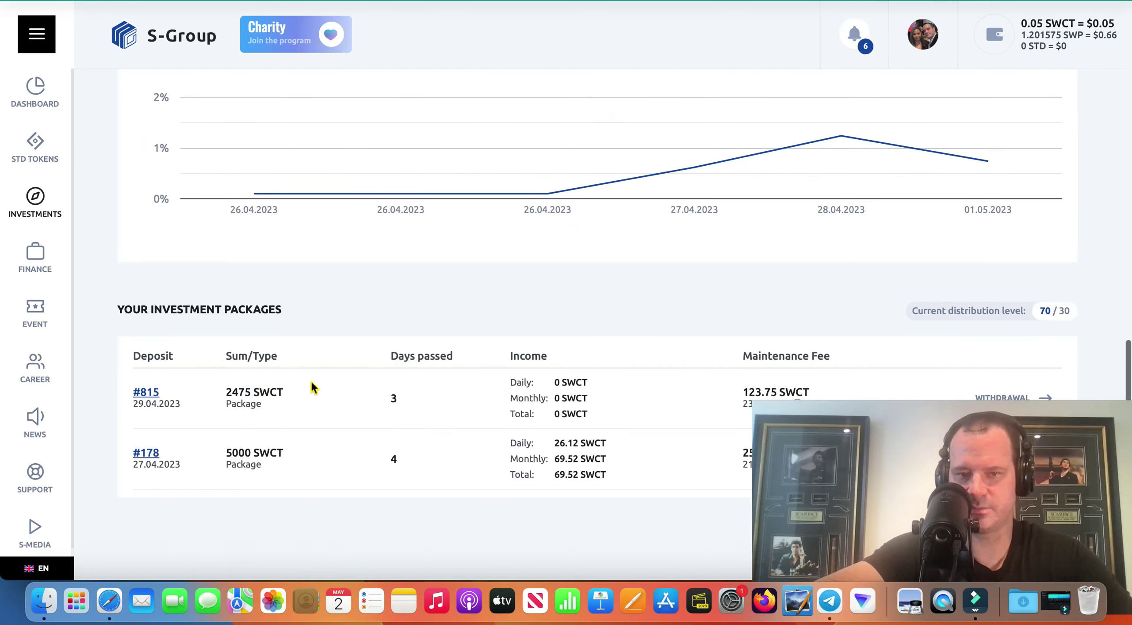
{"action": "scroll", "coordinate": [311, 387], "scroll_direction": "up", "scroll_amount": 4}
{"action": "scroll", "coordinate": [398, 309], "scroll_direction": "up", "scroll_amount": 1}
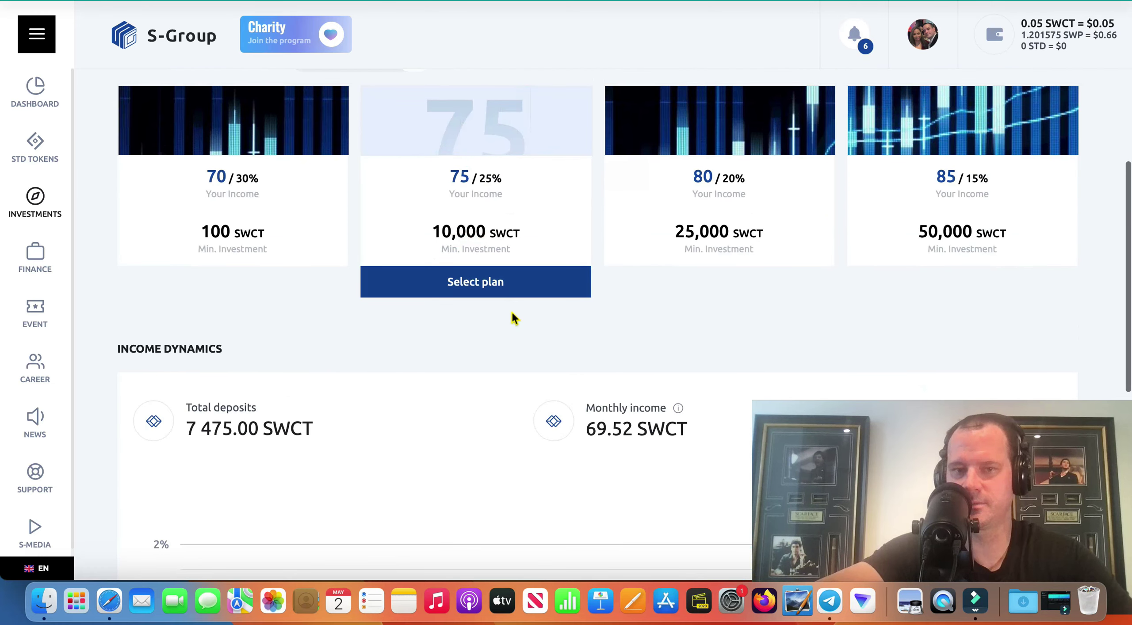
{"action": "scroll", "coordinate": [475, 331], "scroll_direction": "down", "scroll_amount": 1}
{"action": "scroll", "coordinate": [475, 331], "scroll_direction": "down", "scroll_amount": 4}
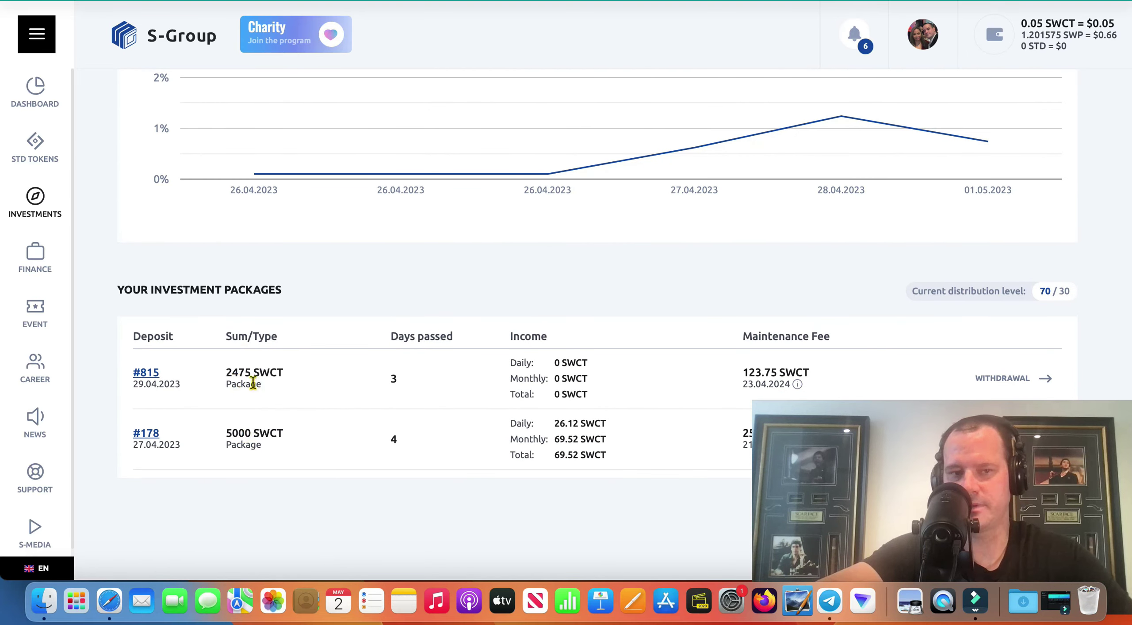
{"action": "scroll", "coordinate": [355, 280], "scroll_direction": "up", "scroll_amount": 2}
{"action": "scroll", "coordinate": [356, 280], "scroll_direction": "up", "scroll_amount": 5}
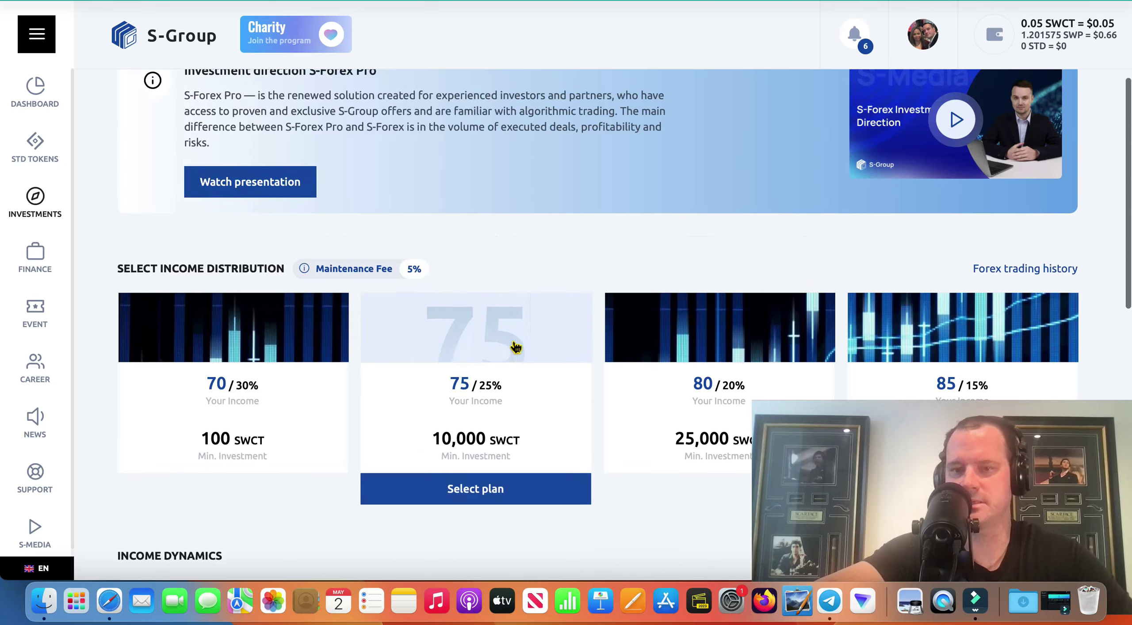
{"action": "scroll", "coordinate": [516, 345], "scroll_direction": "down", "scroll_amount": 3}
{"action": "scroll", "coordinate": [515, 349], "scroll_direction": "up", "scroll_amount": 1}
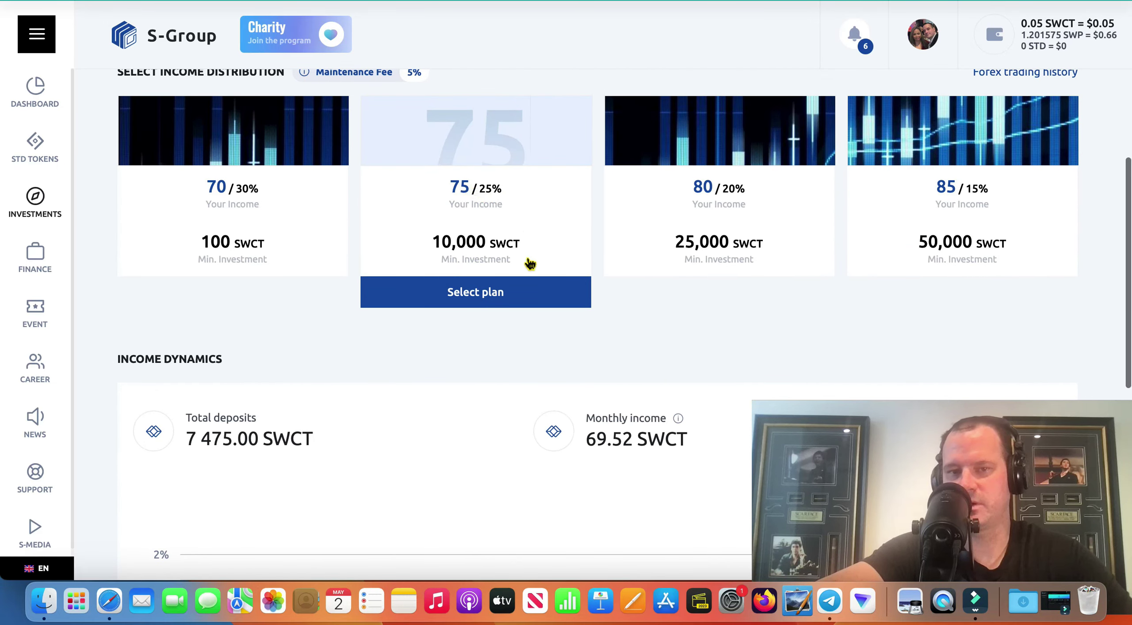
{"action": "scroll", "coordinate": [526, 273], "scroll_direction": "down", "scroll_amount": 5}
{"action": "scroll", "coordinate": [253, 415], "scroll_direction": "down", "scroll_amount": 3}
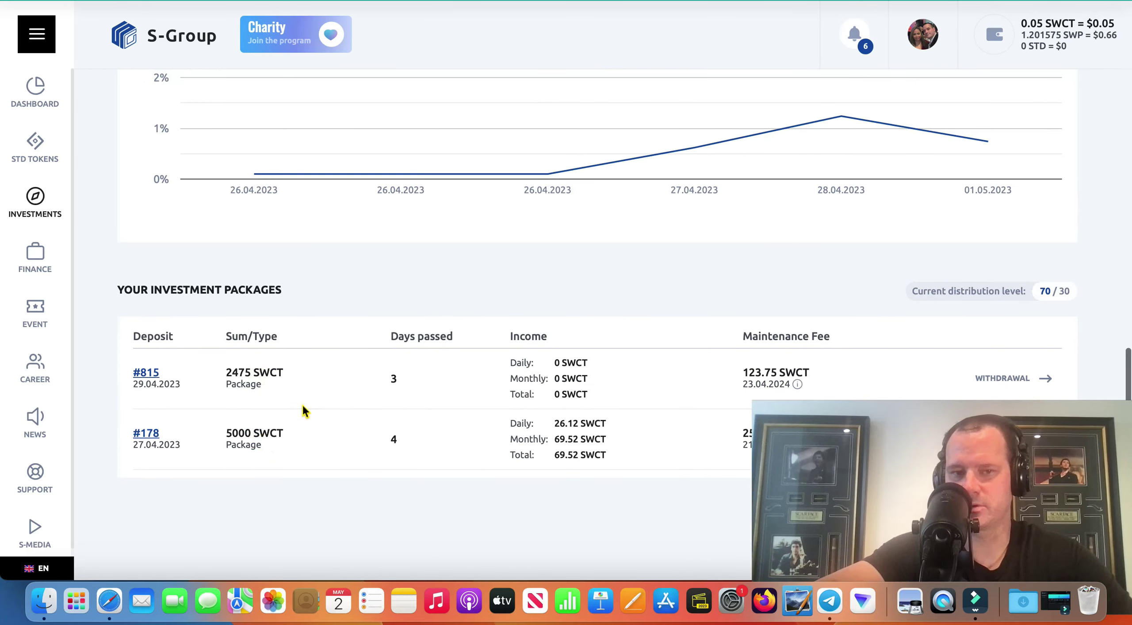
{"action": "scroll", "coordinate": [401, 291], "scroll_direction": "up", "scroll_amount": 5}
{"action": "scroll", "coordinate": [460, 279], "scroll_direction": "up", "scroll_amount": 4}
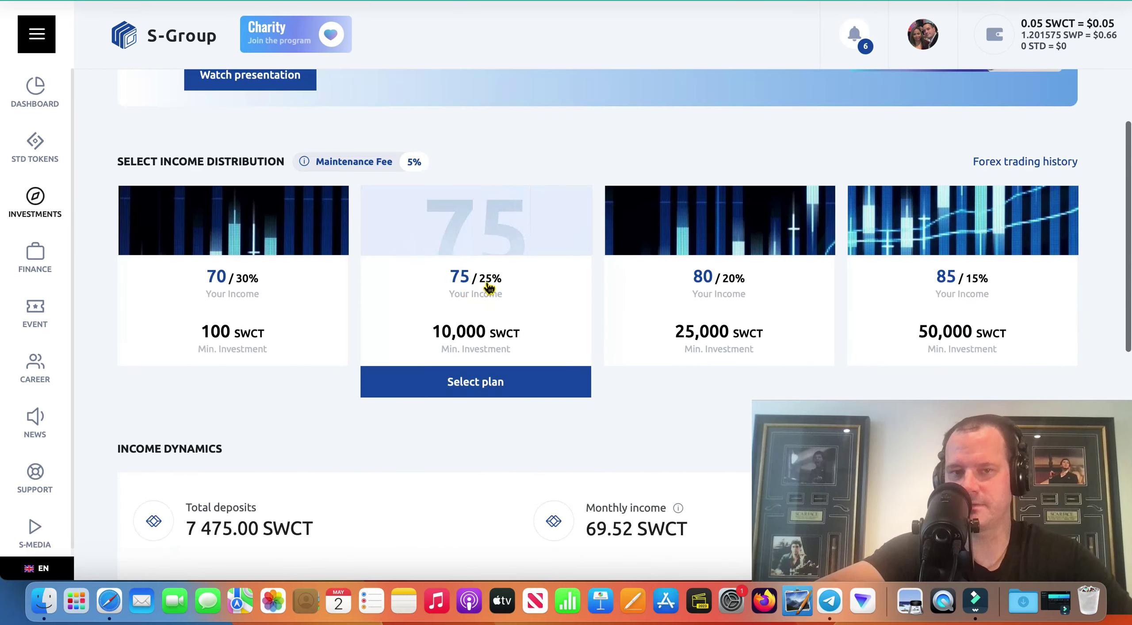
{"action": "scroll", "coordinate": [473, 306], "scroll_direction": "up", "scroll_amount": 1}
{"action": "scroll", "coordinate": [354, 264], "scroll_direction": "up", "scroll_amount": 4}
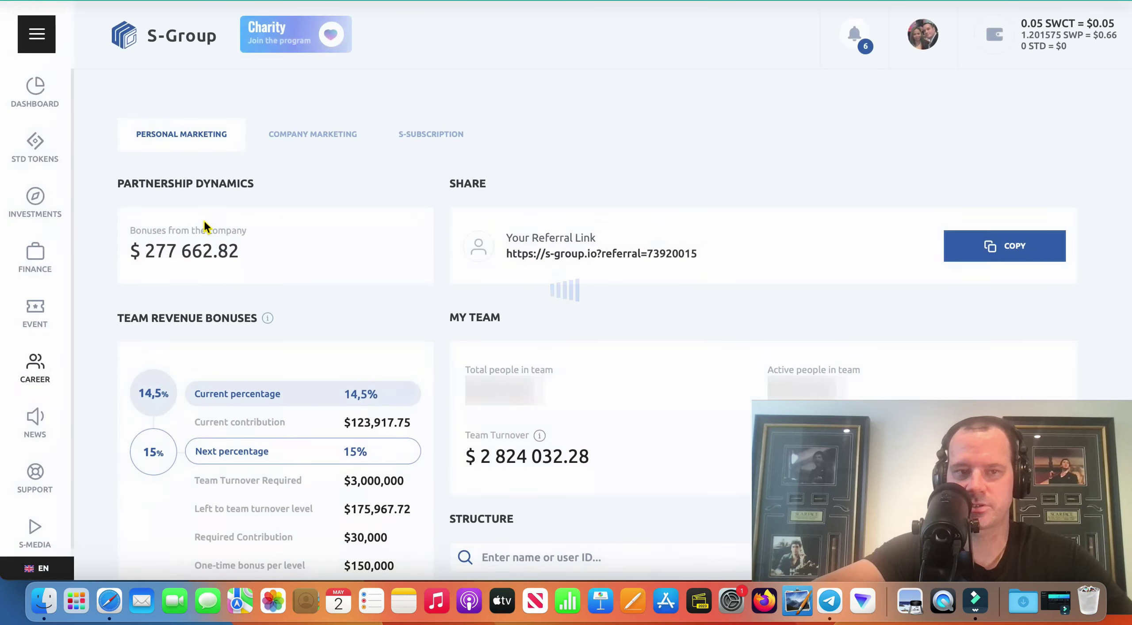
{"action": "scroll", "coordinate": [278, 221], "scroll_direction": "down", "scroll_amount": 3}
Expand the Team Revenue Bonuses table to list all bonus levels.
{"action": "left_click", "coordinate": [313, 418]}
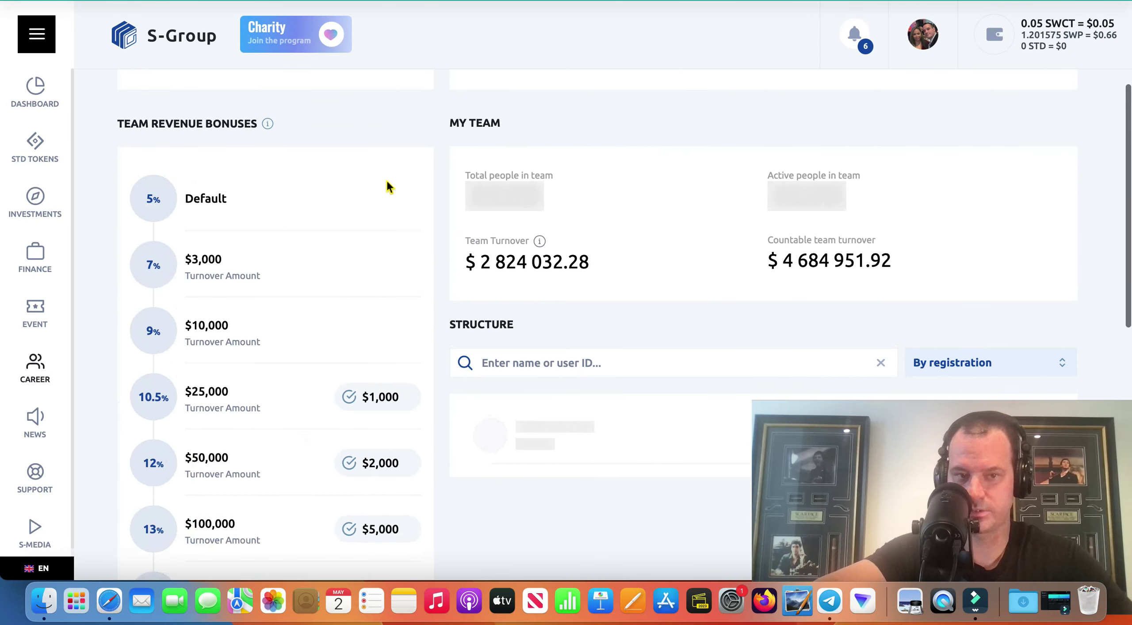
{"action": "scroll", "coordinate": [344, 333], "scroll_direction": "down", "scroll_amount": 2}
{"action": "scroll", "coordinate": [344, 333], "scroll_direction": "down", "scroll_amount": 2}
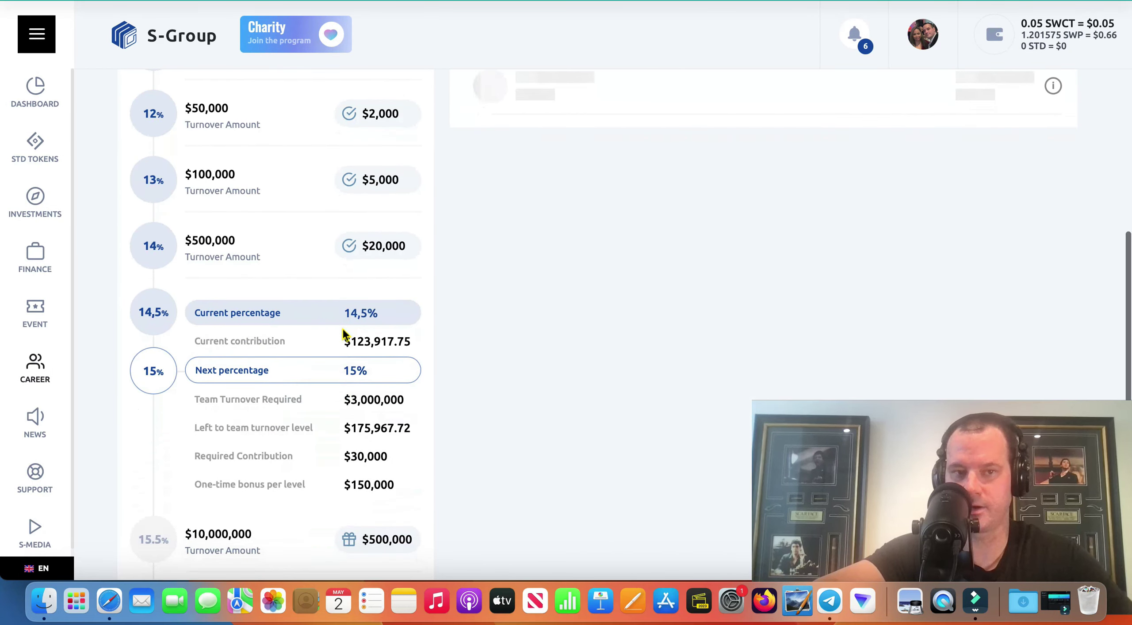
{"action": "scroll", "coordinate": [343, 334], "scroll_direction": "up", "scroll_amount": 2}
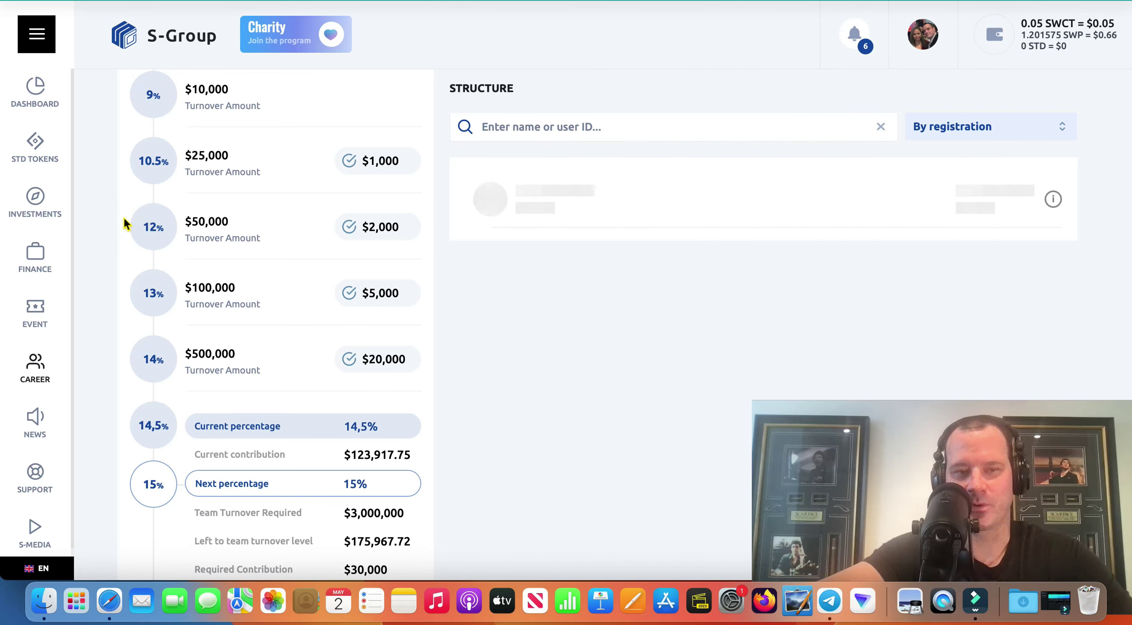
{"action": "scroll", "coordinate": [125, 224], "scroll_direction": "down", "scroll_amount": 3}
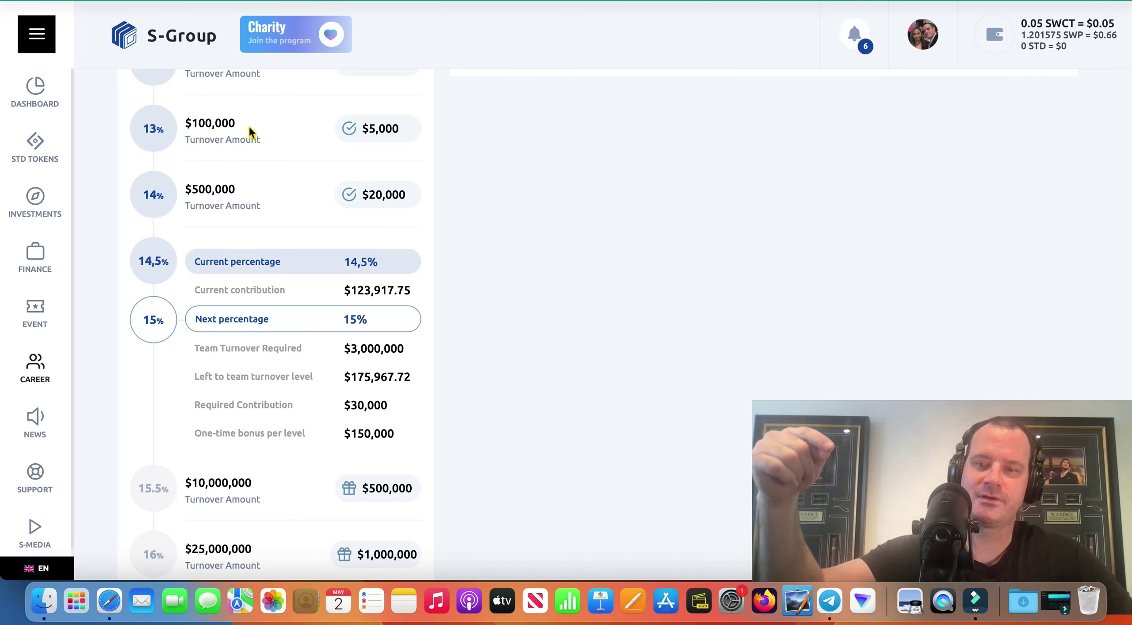
{"action": "scroll", "coordinate": [248, 125], "scroll_direction": "up", "scroll_amount": 5}
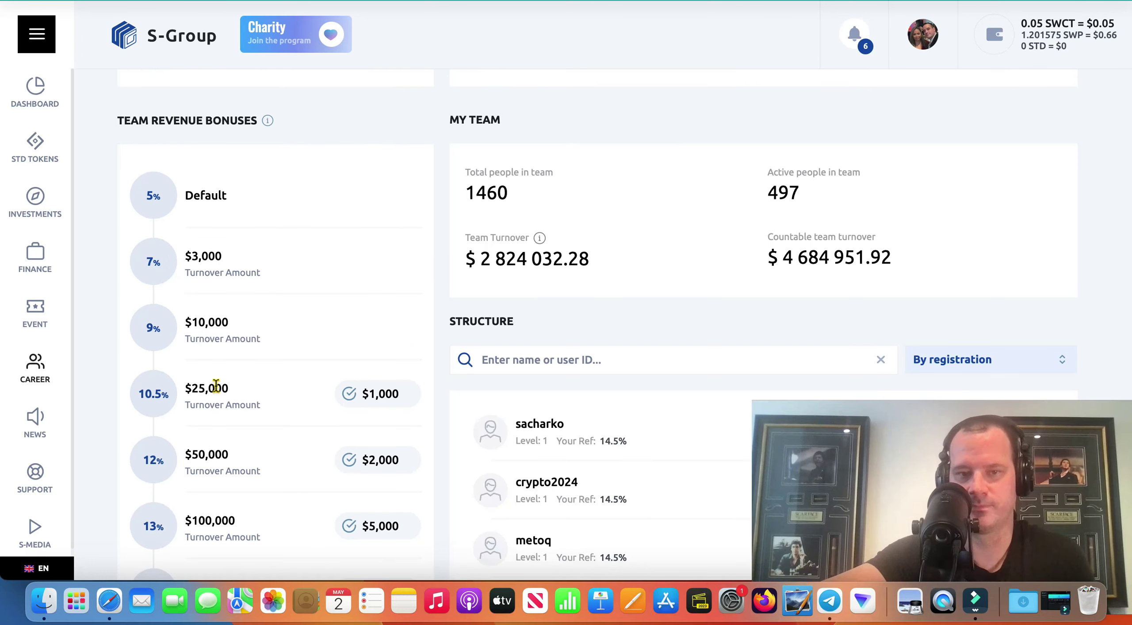
{"action": "scroll", "coordinate": [71, 308], "scroll_direction": "down", "scroll_amount": 1}
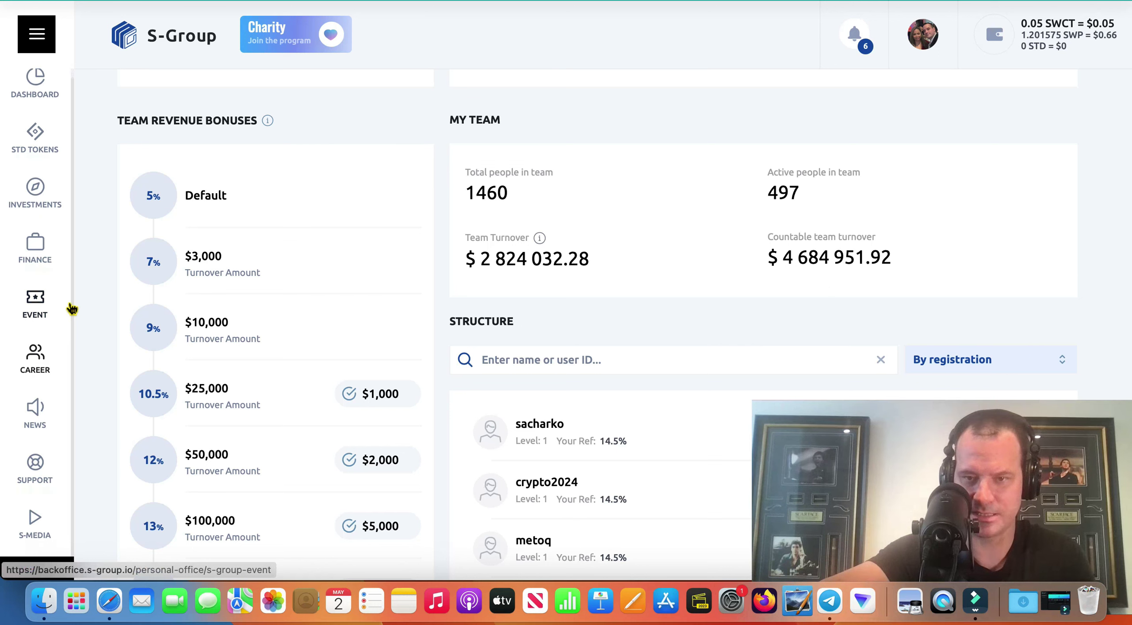
{"action": "scroll", "coordinate": [71, 308], "scroll_direction": "up", "scroll_amount": 2}
{"action": "scroll", "coordinate": [73, 300], "scroll_direction": "down", "scroll_amount": 1}
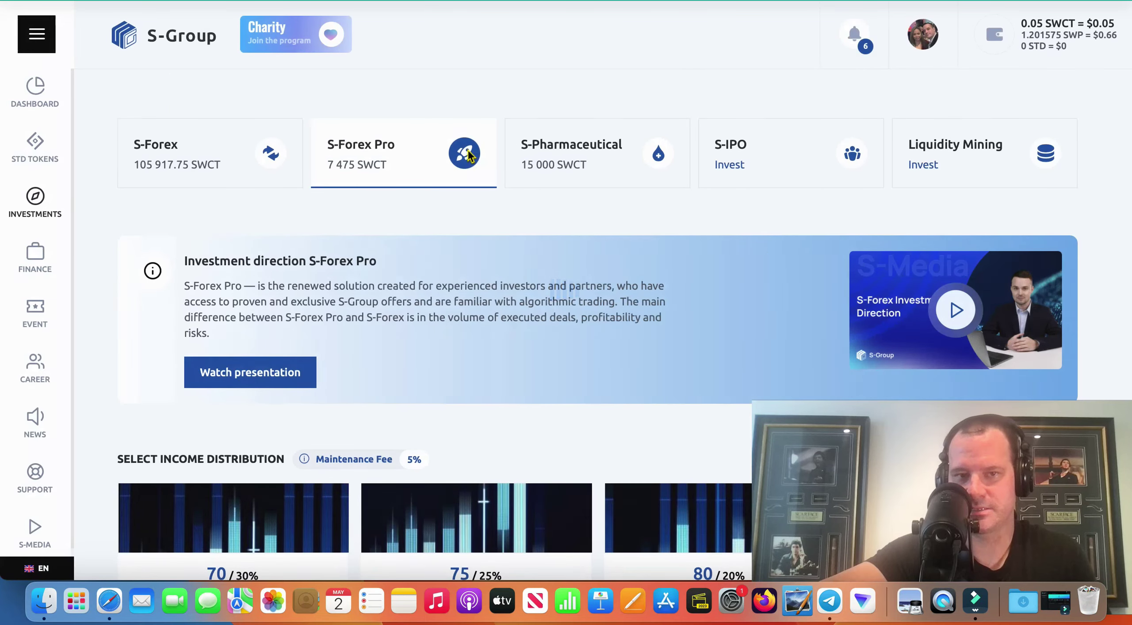
{"action": "scroll", "coordinate": [508, 239], "scroll_direction": "down", "scroll_amount": 5}
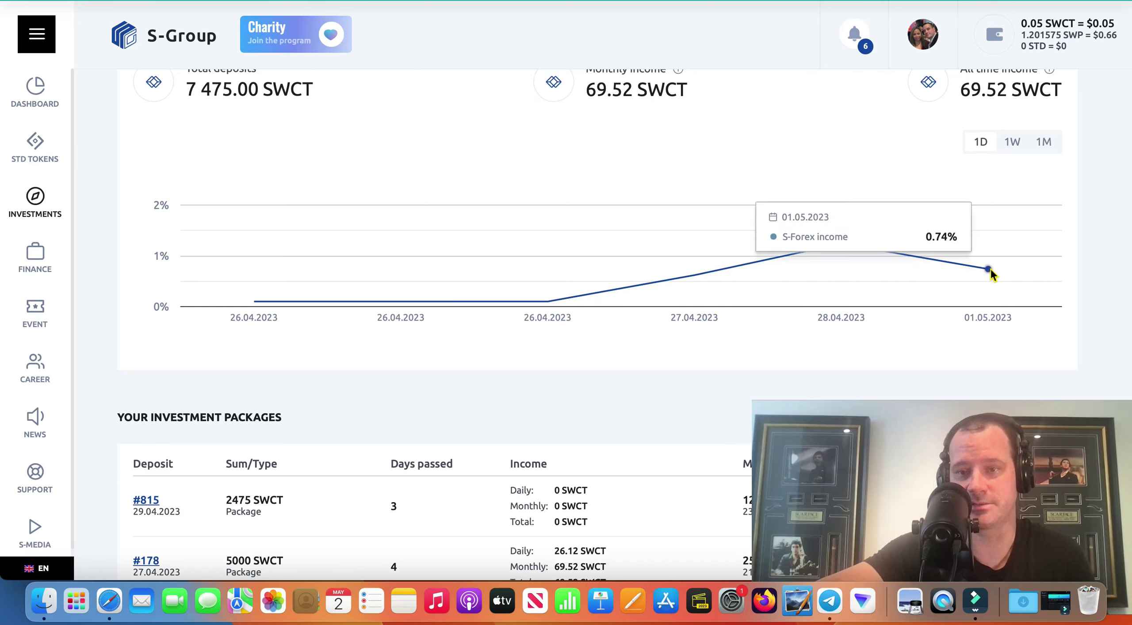
{"action": "scroll", "coordinate": [621, 408], "scroll_direction": "down", "scroll_amount": 3}
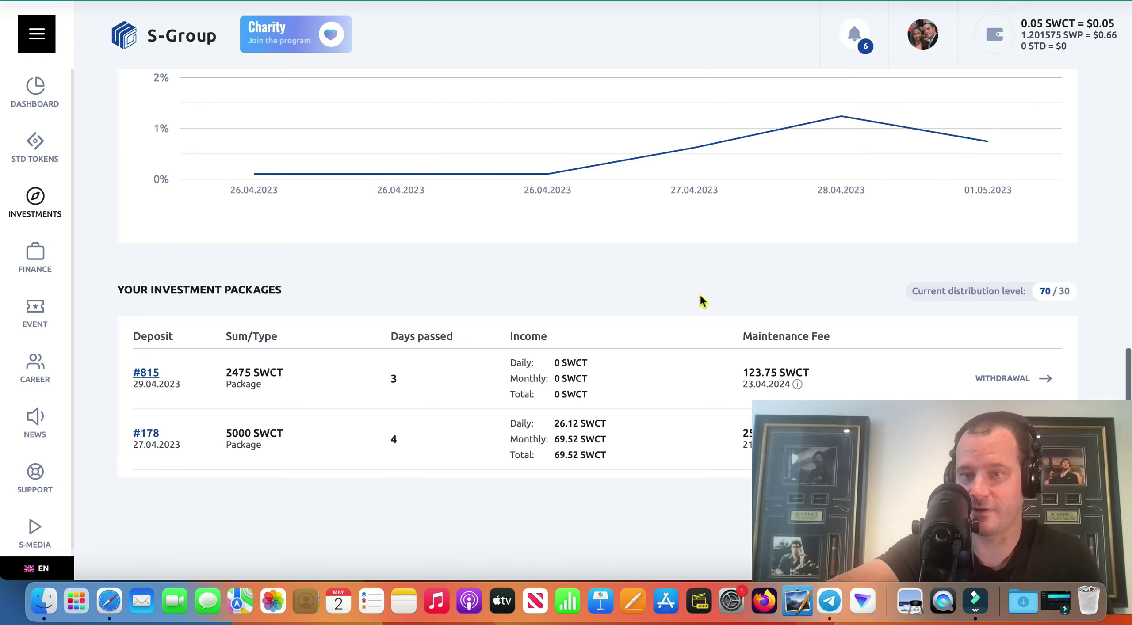
{"action": "scroll", "coordinate": [699, 301], "scroll_direction": "up", "scroll_amount": 1}
{"action": "scroll", "coordinate": [699, 301], "scroll_direction": "up", "scroll_amount": 4}
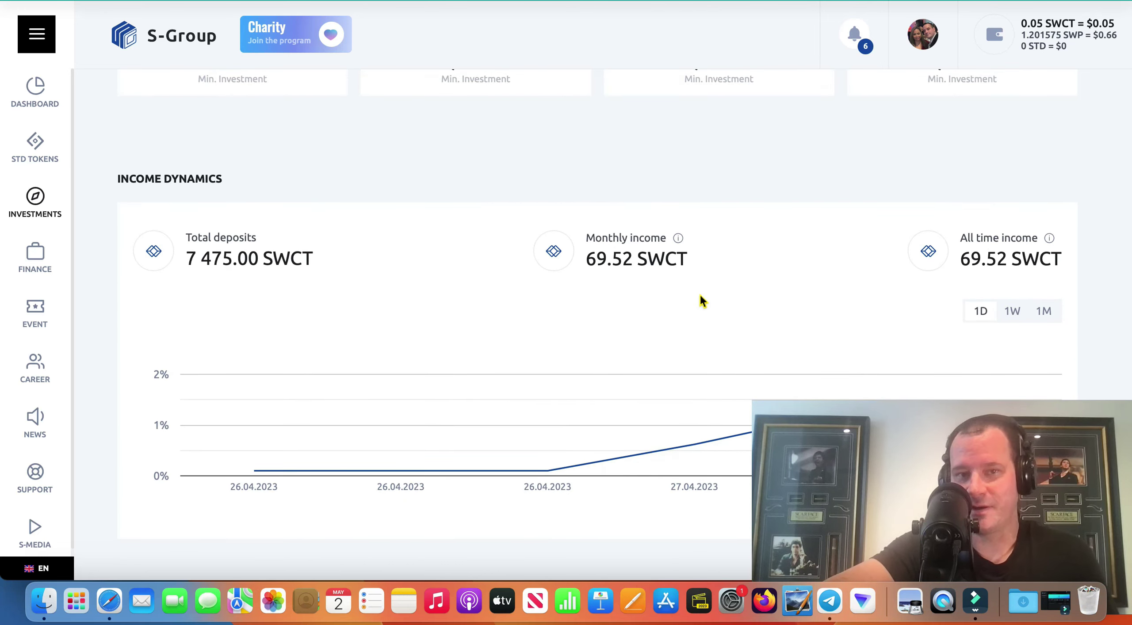
{"action": "scroll", "coordinate": [699, 301], "scroll_direction": "up", "scroll_amount": 1}
{"action": "scroll", "coordinate": [699, 301], "scroll_direction": "up", "scroll_amount": 10}
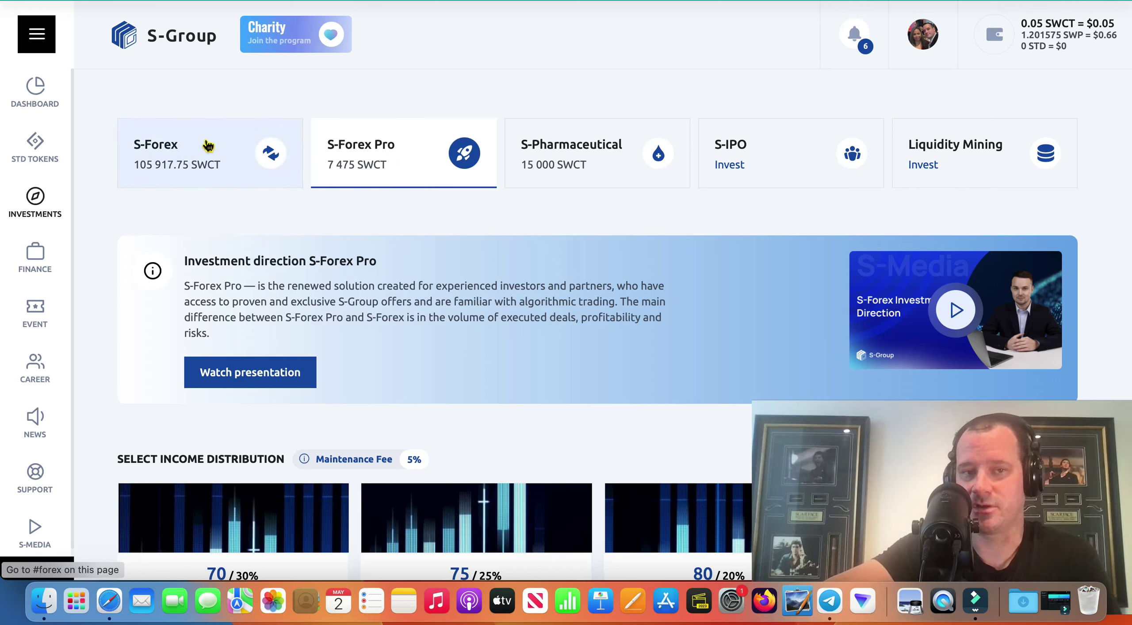
{"action": "scroll", "coordinate": [273, 222], "scroll_direction": "down", "scroll_amount": 3}
{"action": "scroll", "coordinate": [273, 223], "scroll_direction": "down", "scroll_amount": 6}
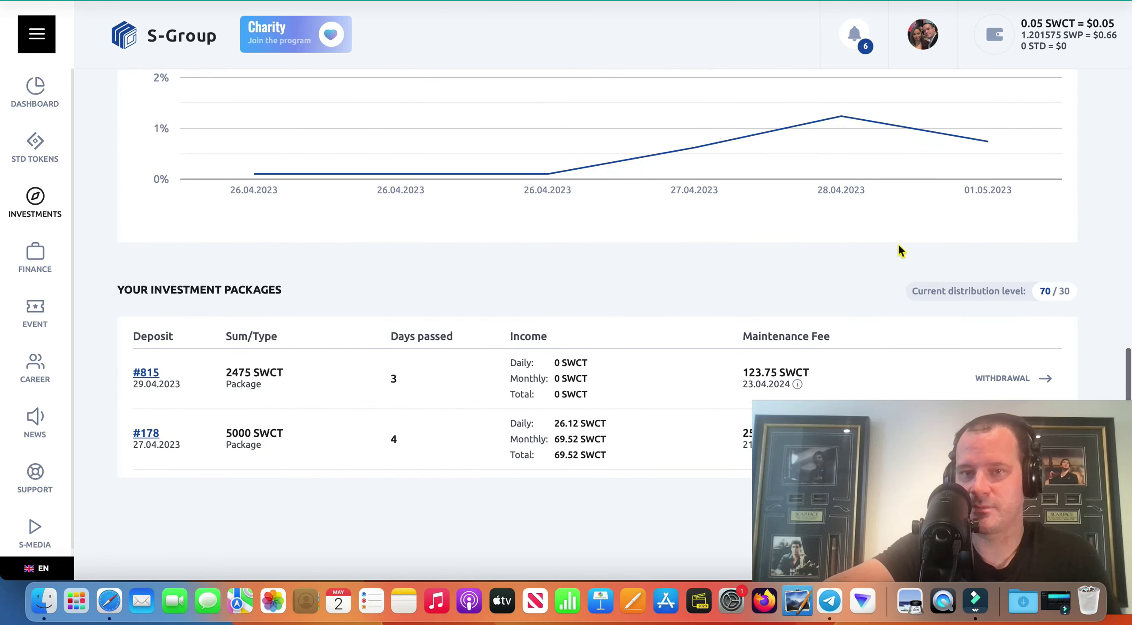
{"action": "scroll", "coordinate": [654, 247], "scroll_direction": "up", "scroll_amount": 3}
{"action": "scroll", "coordinate": [531, 194], "scroll_direction": "up", "scroll_amount": 6}
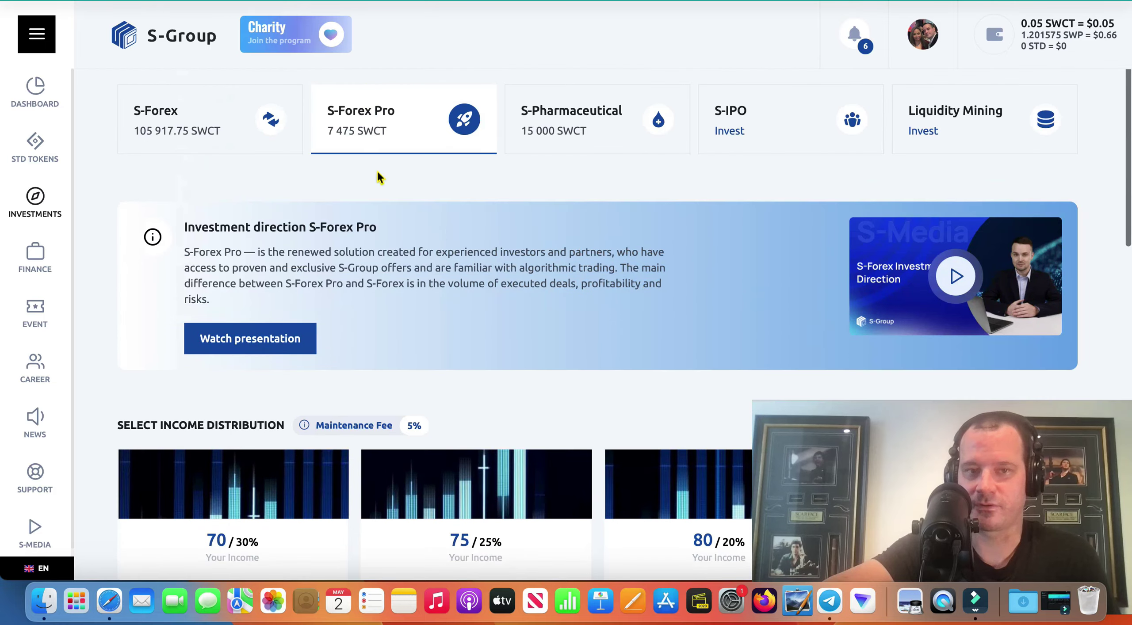
{"action": "scroll", "coordinate": [450, 203], "scroll_direction": "down", "scroll_amount": 8}
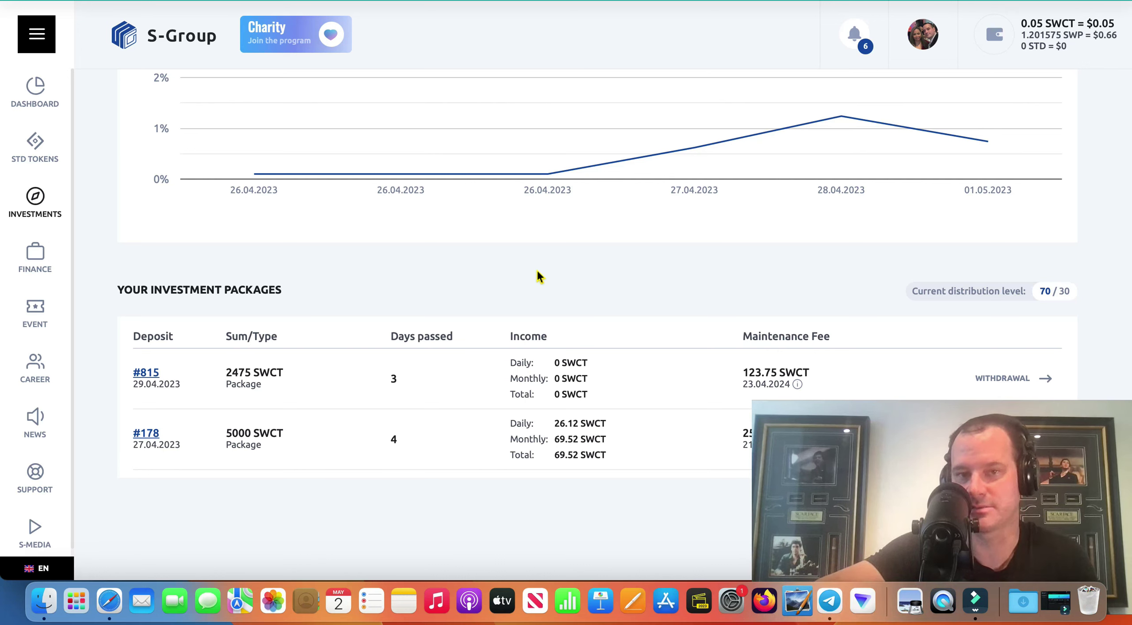
{"action": "scroll", "coordinate": [536, 271], "scroll_direction": "up", "scroll_amount": 2}
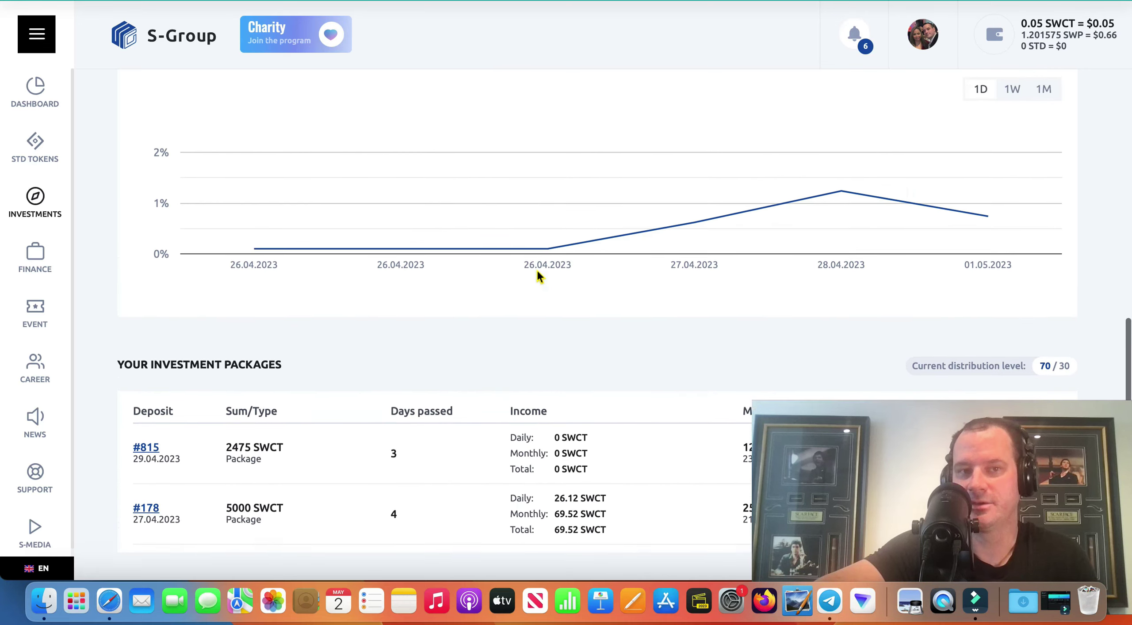
{"action": "scroll", "coordinate": [537, 271], "scroll_direction": "up", "scroll_amount": 1}
{"action": "scroll", "coordinate": [536, 271], "scroll_direction": "up", "scroll_amount": 2}
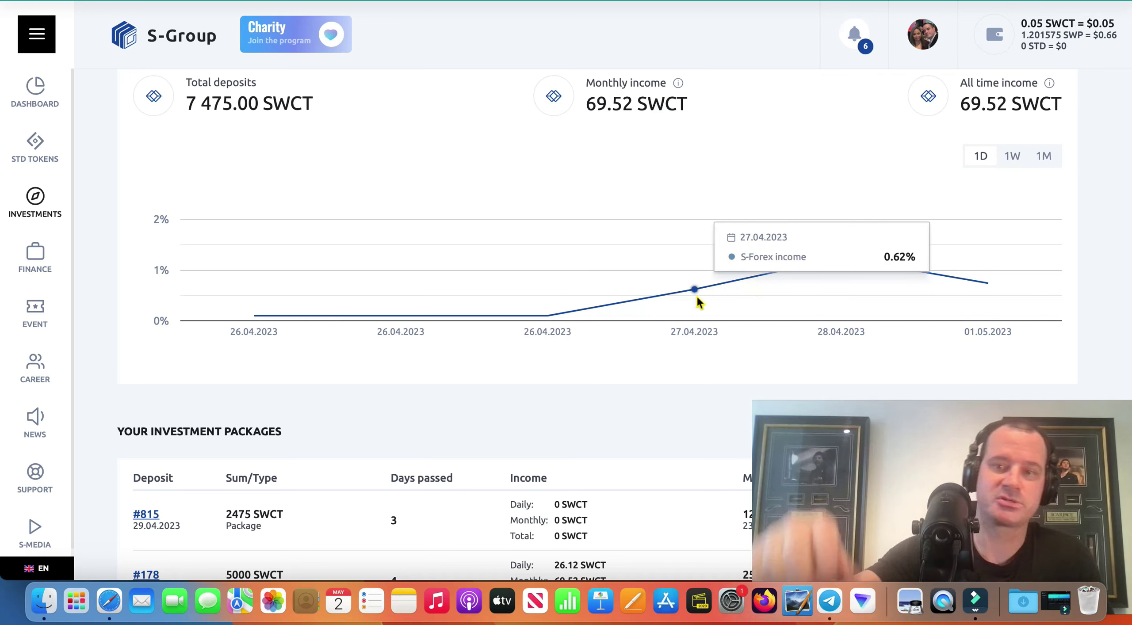
{"action": "mouse_move", "coordinate": [694, 222]}
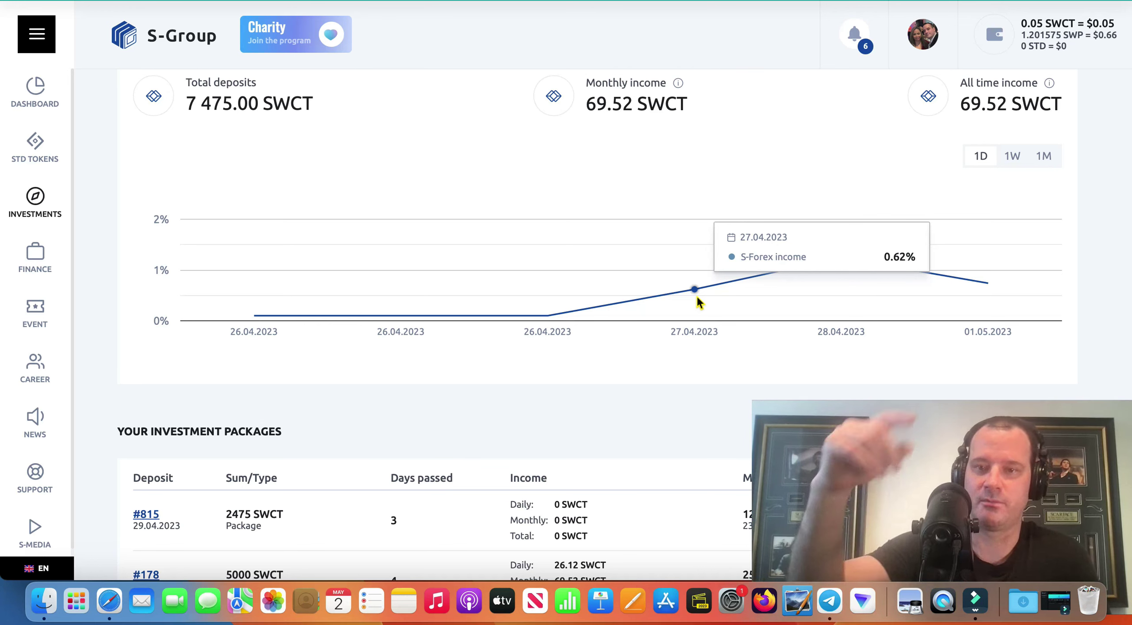
{"action": "scroll", "coordinate": [697, 295], "scroll_direction": "up", "scroll_amount": 10}
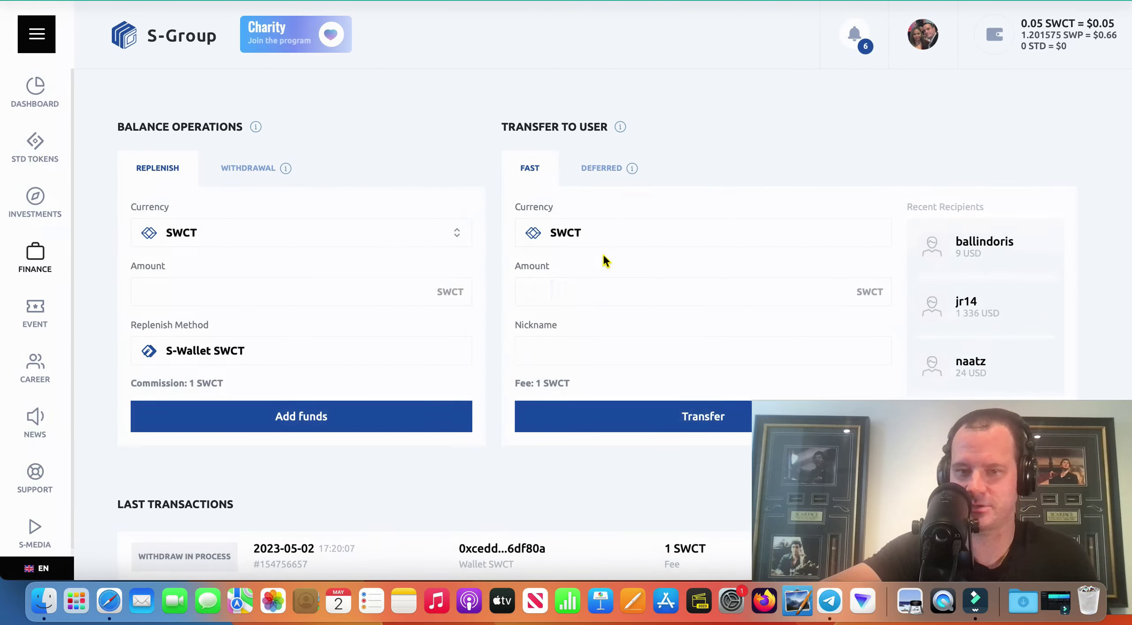
{"action": "scroll", "coordinate": [604, 259], "scroll_direction": "down", "scroll_amount": 5}
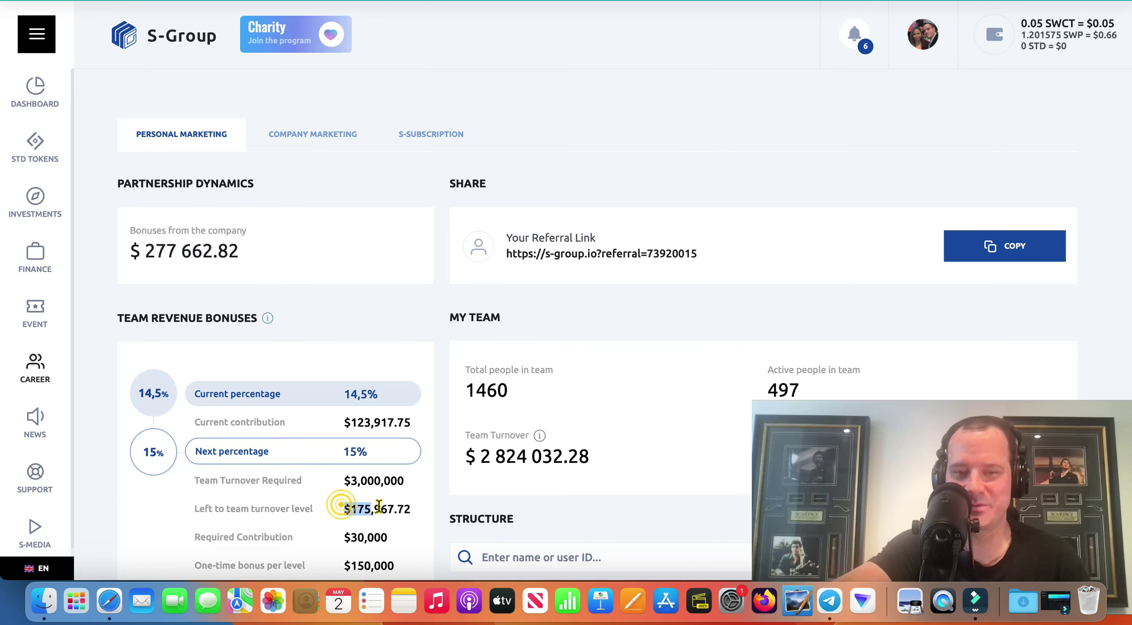
{"action": "scroll", "coordinate": [397, 497], "scroll_direction": "down", "scroll_amount": 5}
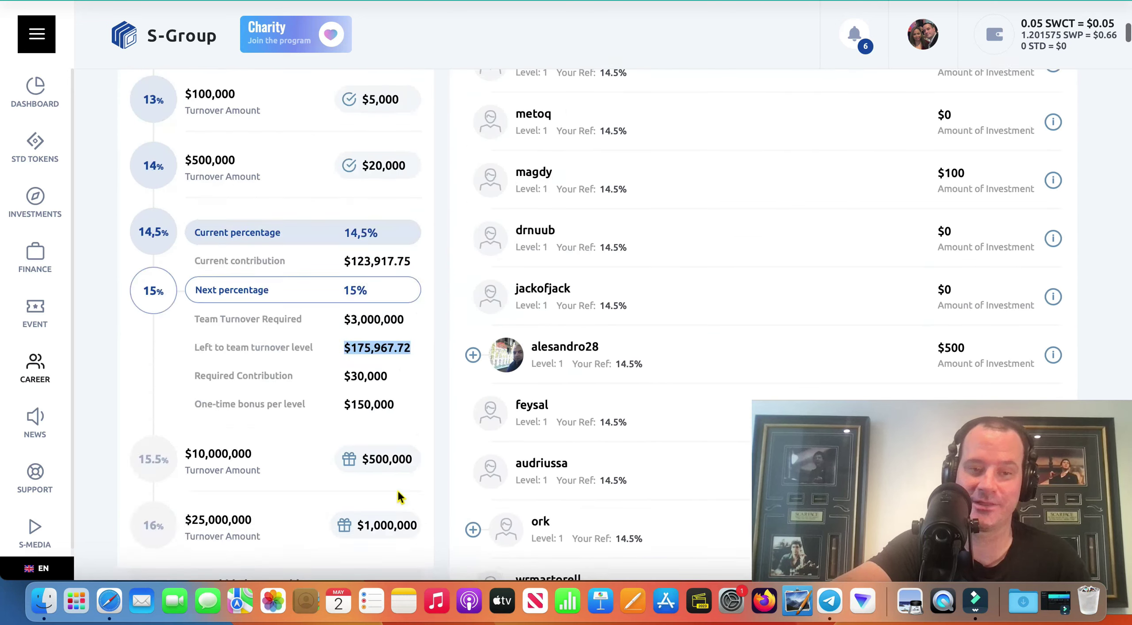
{"action": "scroll", "coordinate": [397, 497], "scroll_direction": "down", "scroll_amount": 3}
{"action": "scroll", "coordinate": [371, 321], "scroll_direction": "up", "scroll_amount": 3}
{"action": "scroll", "coordinate": [366, 315], "scroll_direction": "up", "scroll_amount": 1}
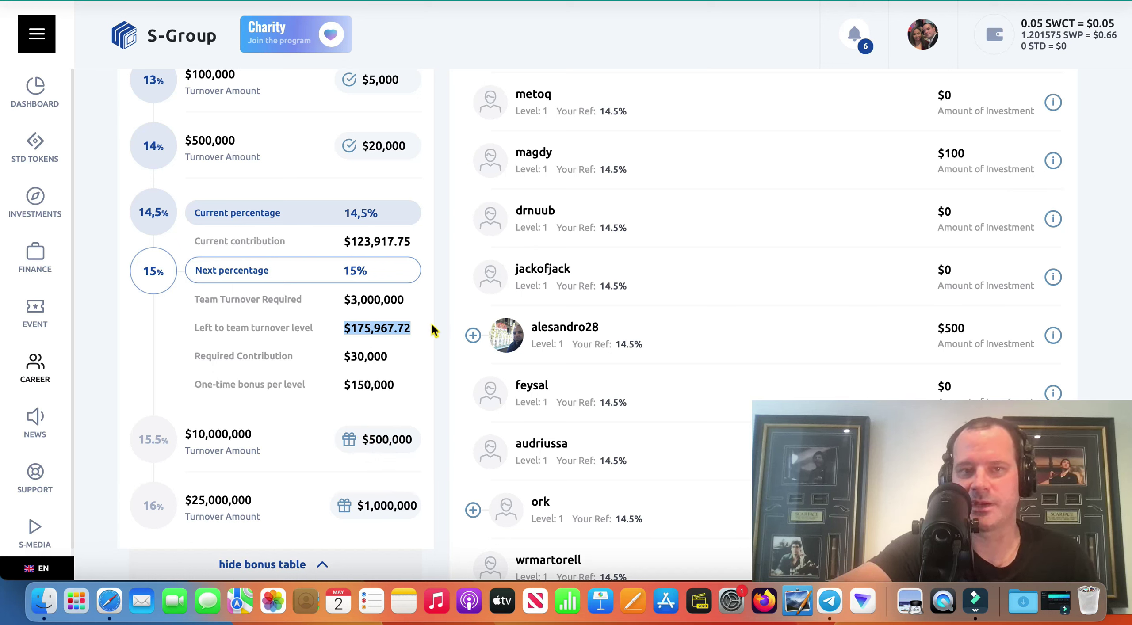
Reload the Career page from the top.
{"action": "key", "text": "super+r"}
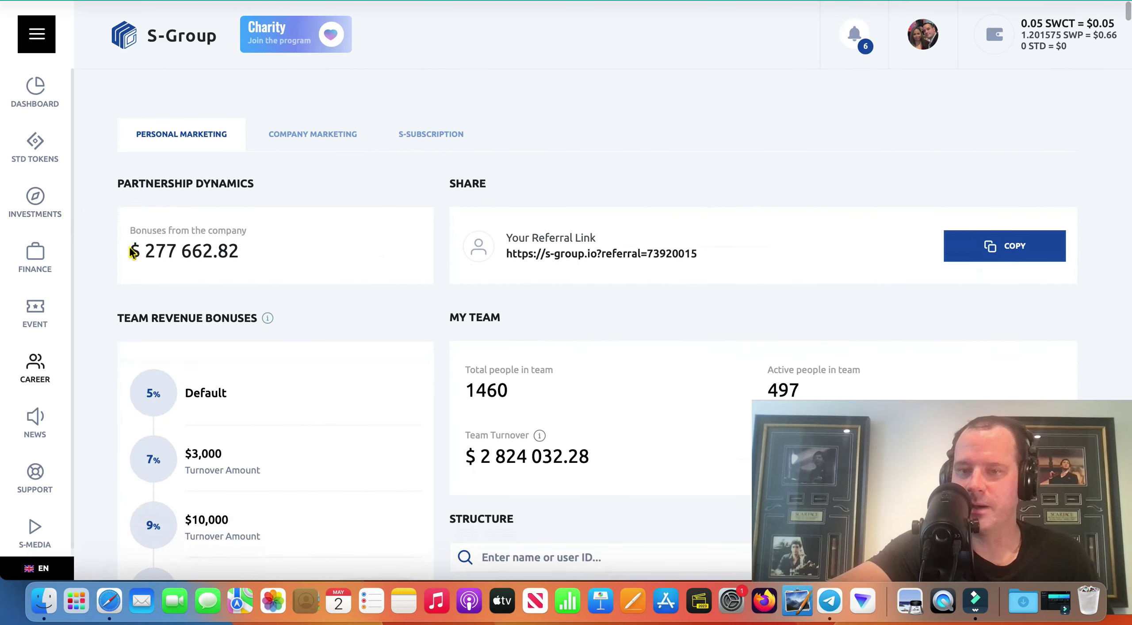